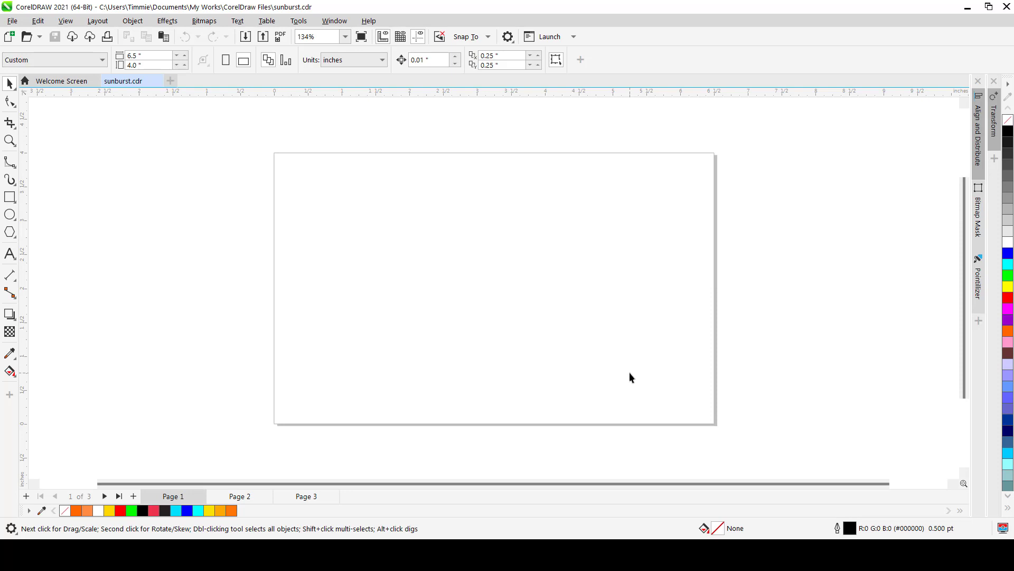
Step: Bring up the Downloads folder holding the bright orange rays reference image
mouse_move(343, 550)
left_click(346, 481)
Step: View both orange sunburst reference images in Photos, then close it and return to CorelDRAW
left_click(584, 309)
double_click(584, 309)
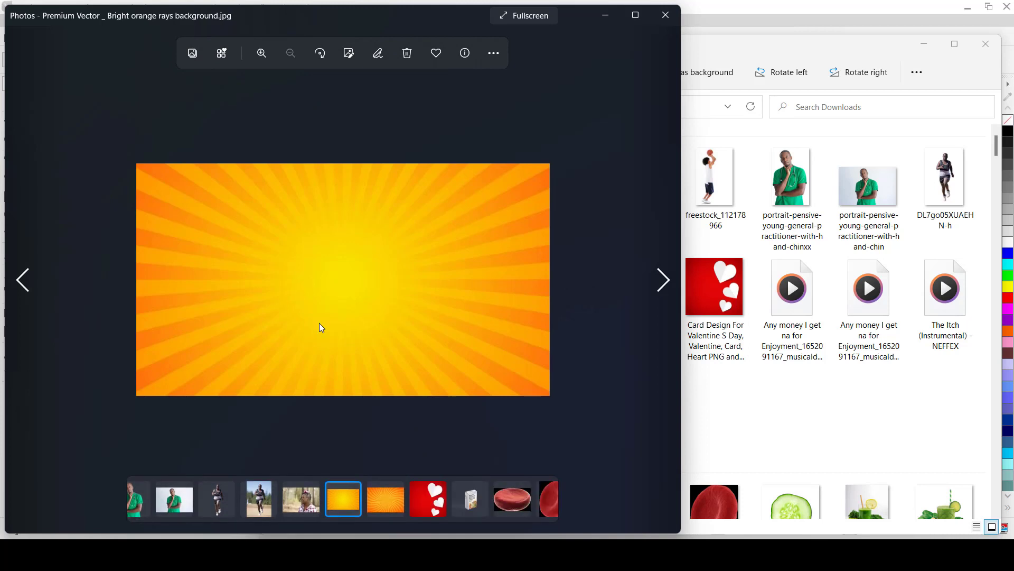
key("Right")
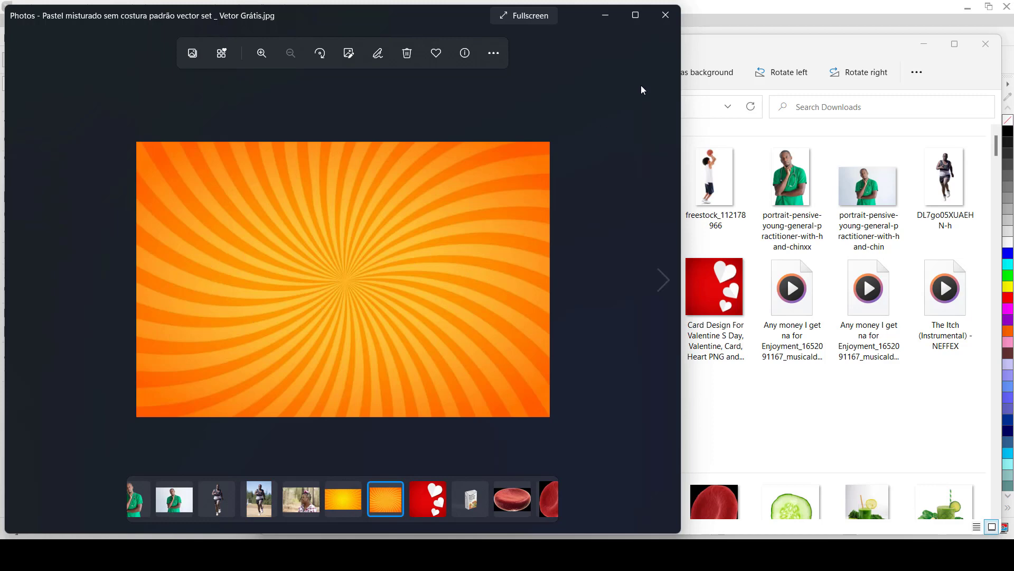
left_click(664, 19)
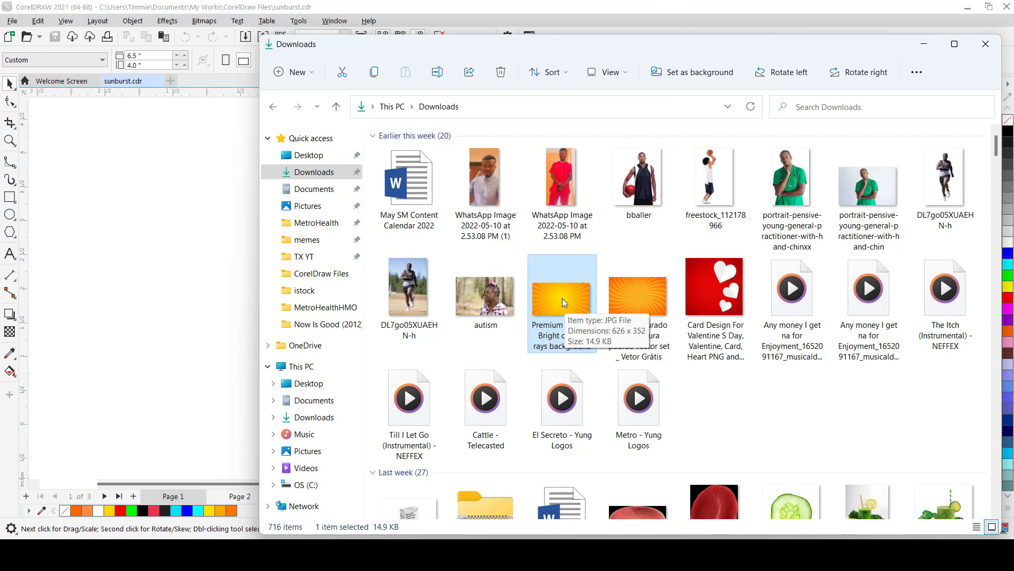
left_click_drag(562, 298, 123, 280)
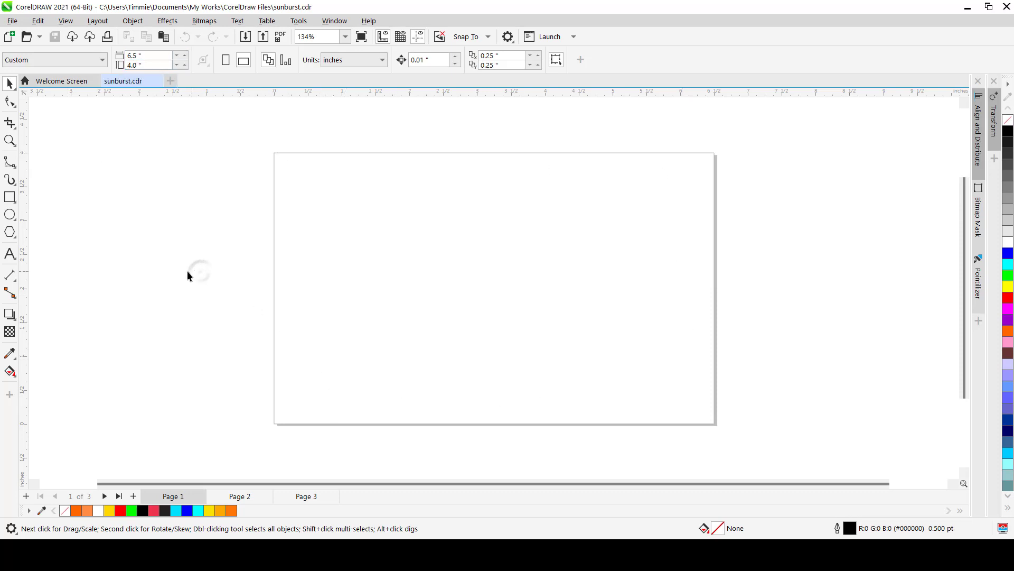
Step: Create a 6.5 × 4.0 inch rectangle the size of the page
double_click(9, 197)
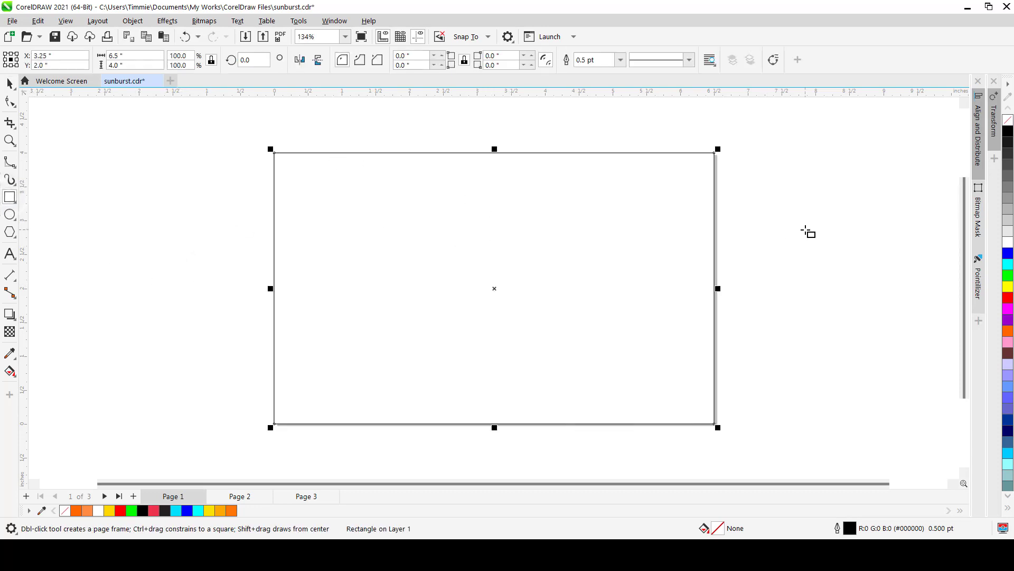
key("space")
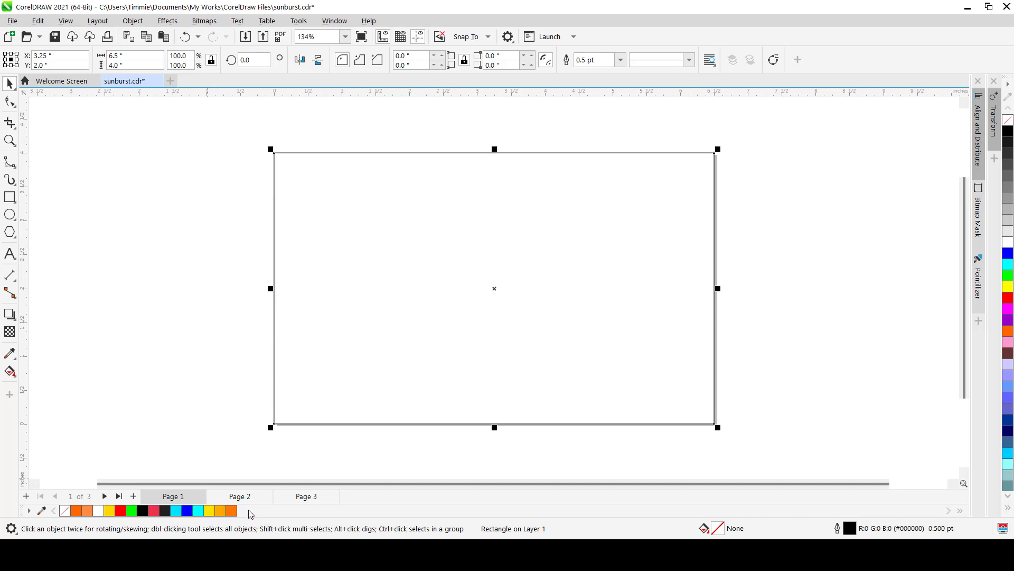
left_click(238, 224)
left_click(406, 273)
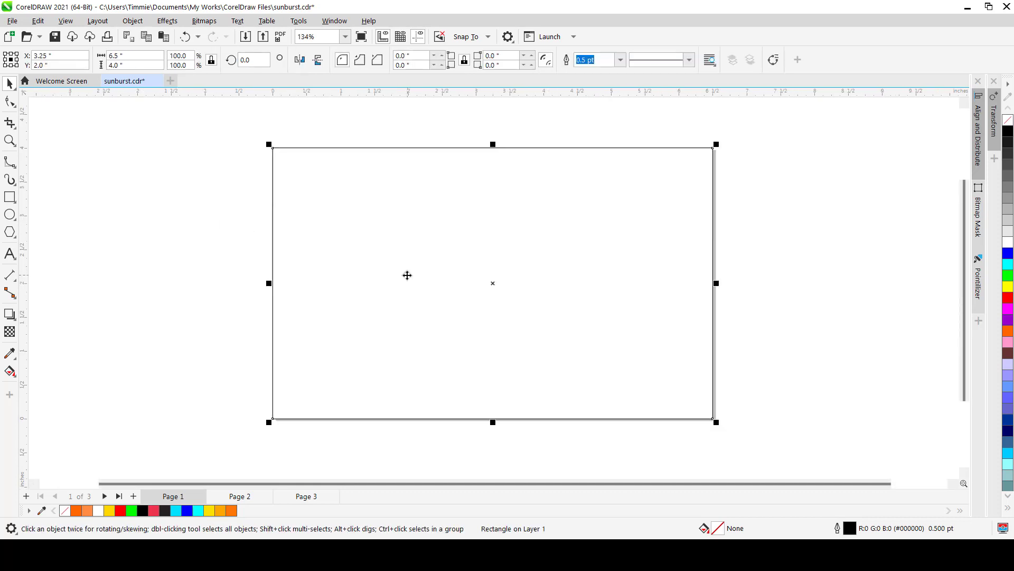
Step: Fill the rectangle orange (#FE760A) and set its outline to None
left_click(232, 510)
left_click(209, 298)
left_click(487, 242)
left_click(621, 60)
left_click(620, 60)
left_click(810, 351)
left_click(507, 346)
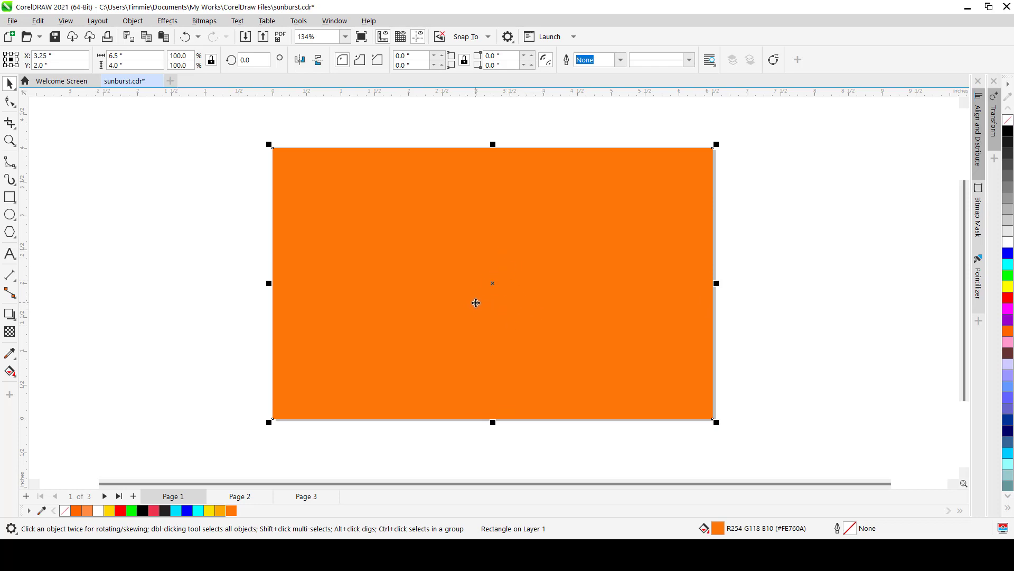
Step: Give the rectangle a fountain fill with a yellow end colour node
key("g")
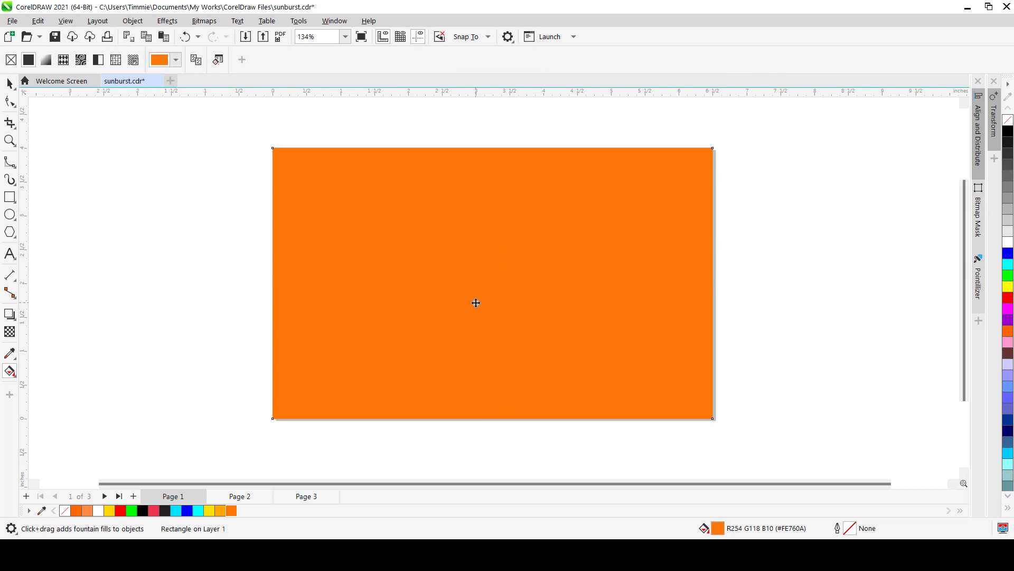
left_click(46, 59)
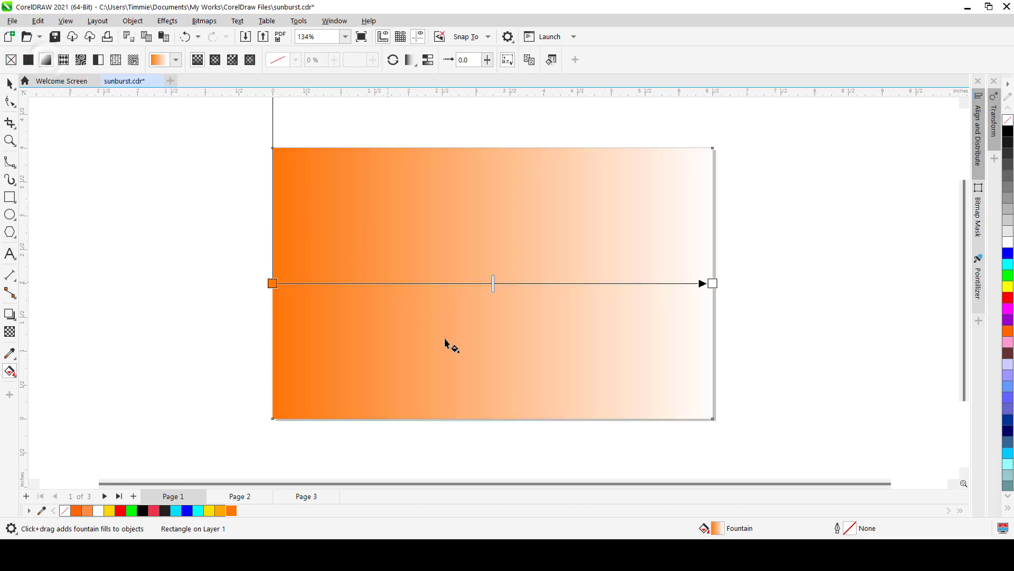
left_click(714, 286)
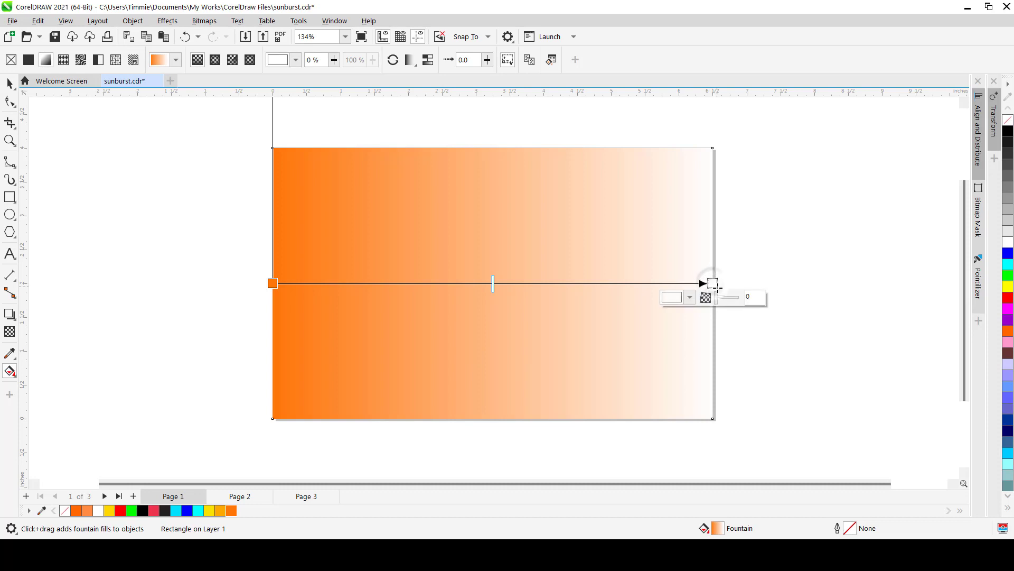
left_click(676, 297)
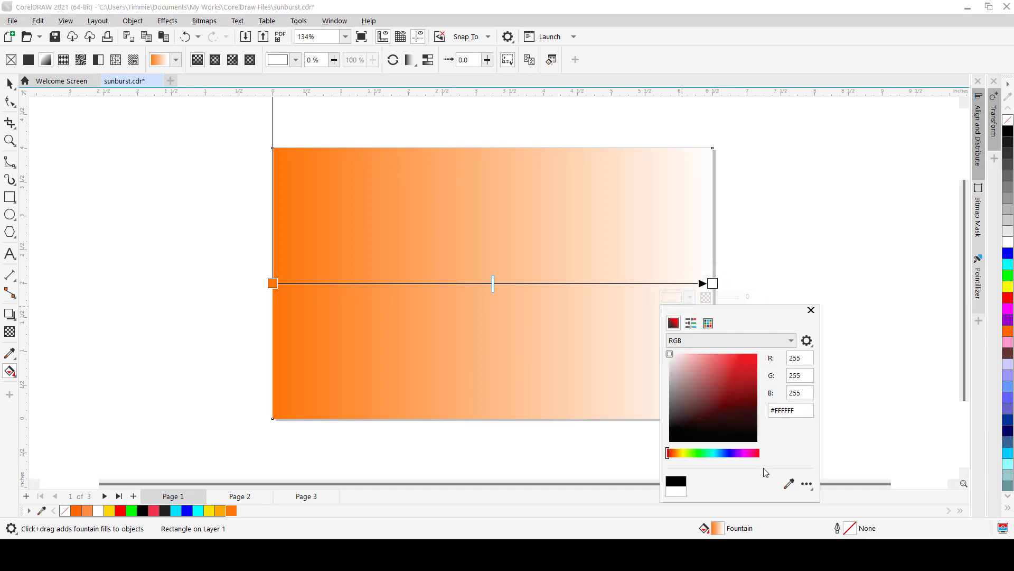
left_click(788, 483)
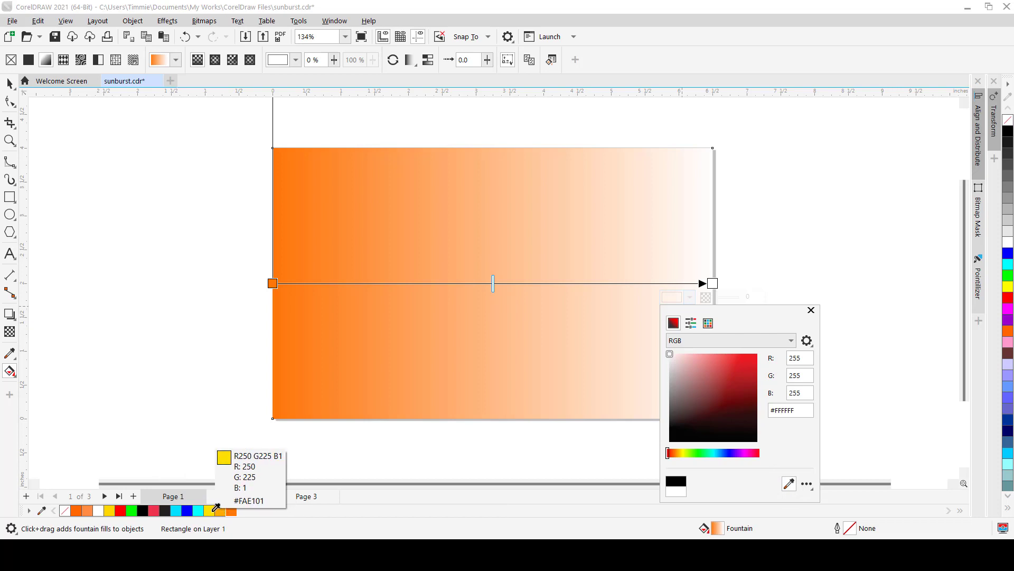
left_click(224, 509)
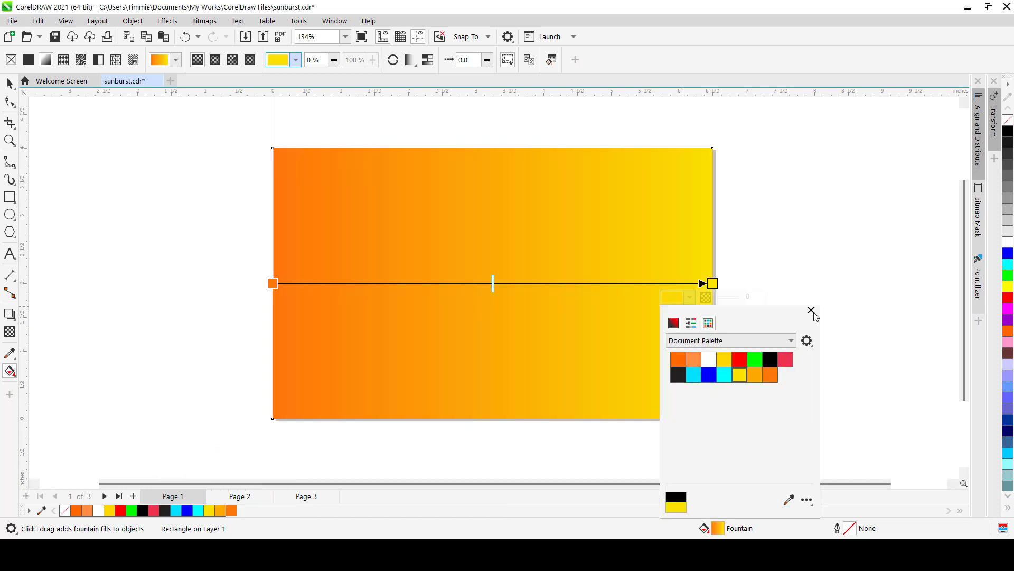
left_click(811, 310)
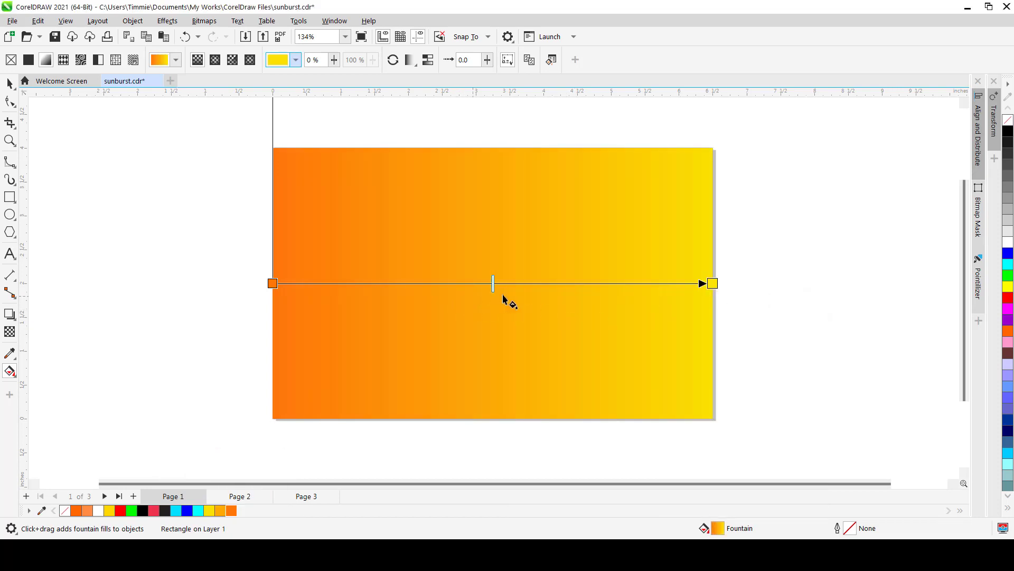
Step: Switch to an elliptical fountain fill and reshape it into a circular yellow-to-orange glow
left_click(218, 61)
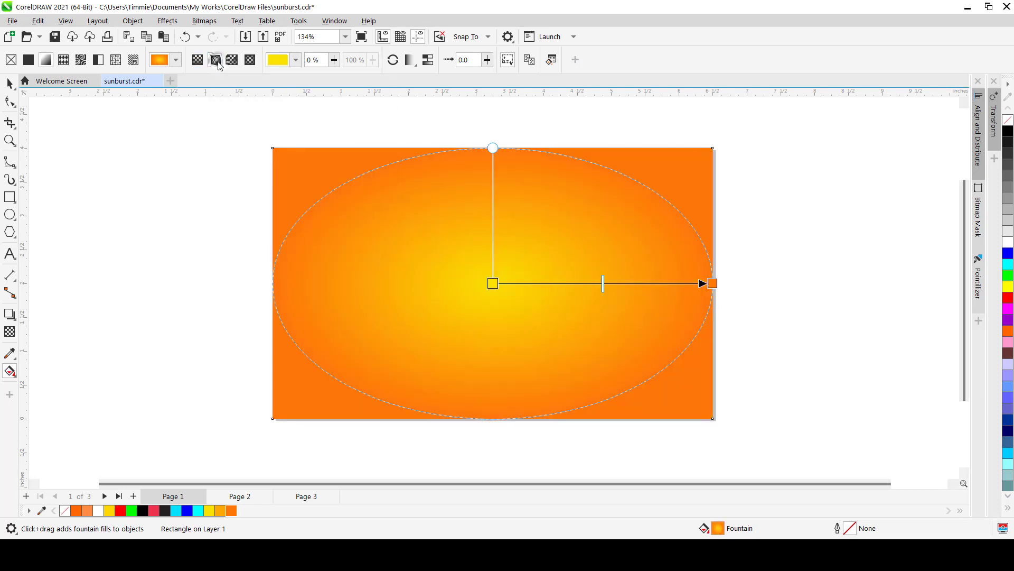
left_click_drag(713, 283, 672, 281)
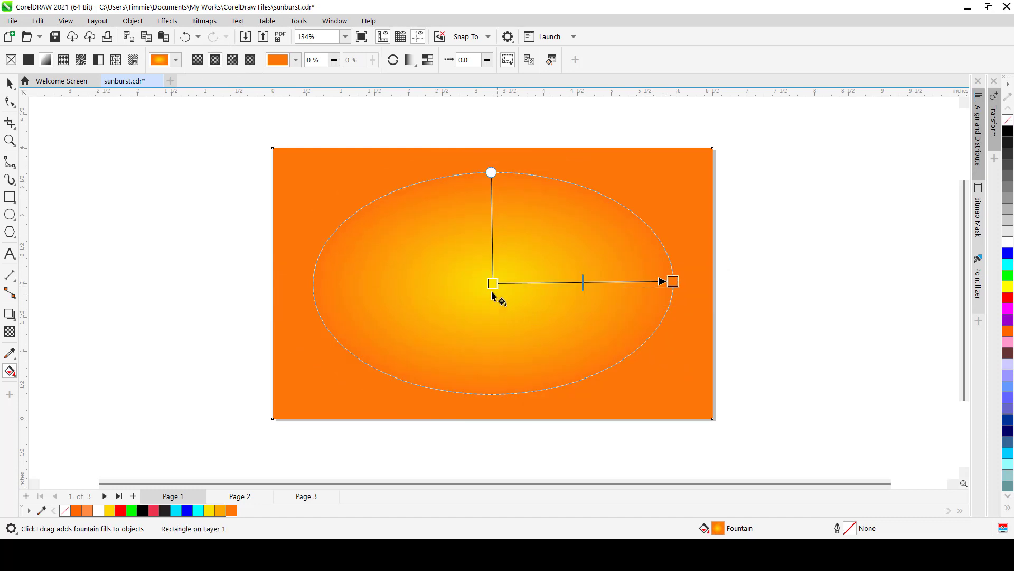
left_click_drag(492, 173, 492, 119)
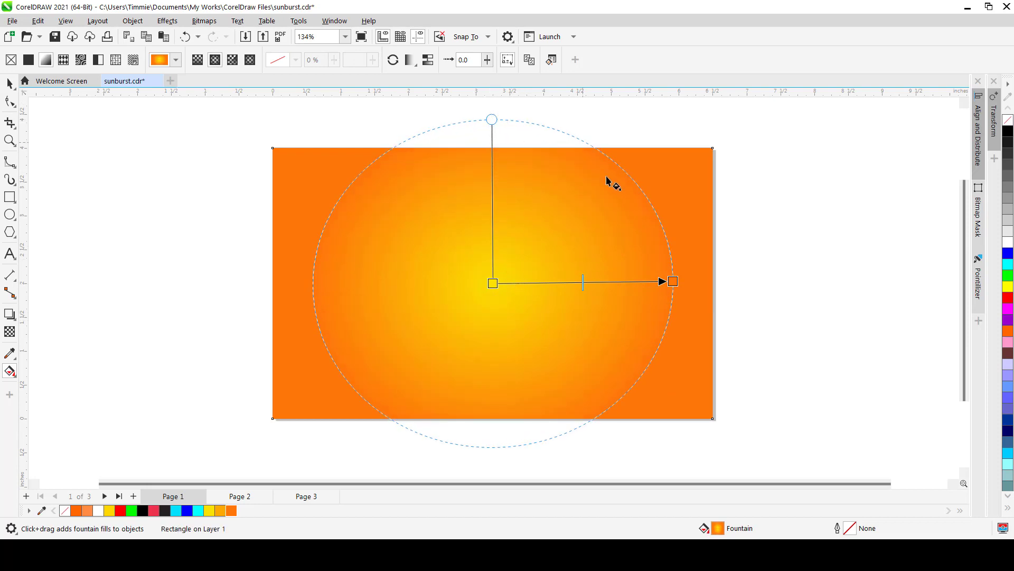
left_click_drag(672, 281, 664, 281)
key("space")
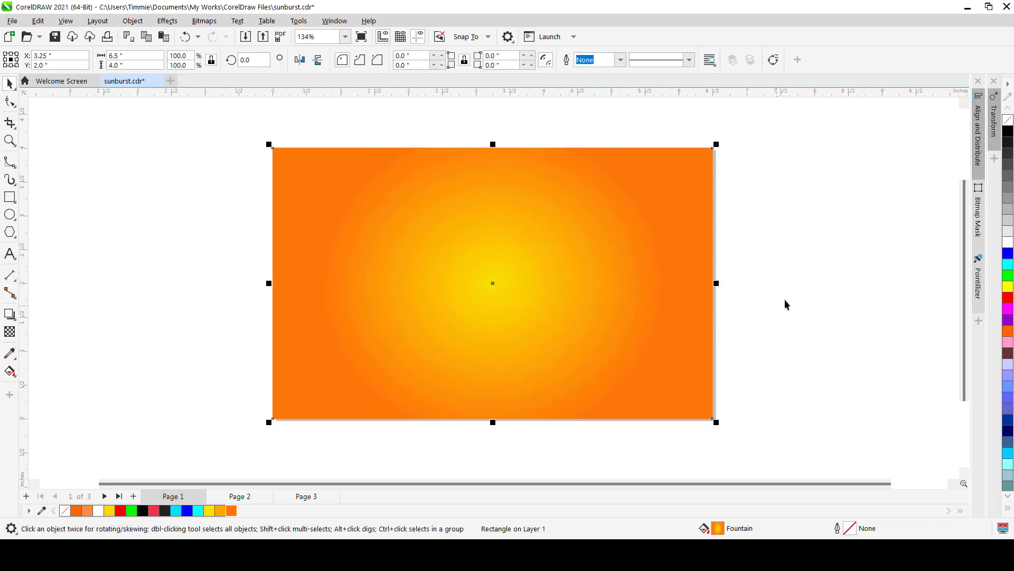
Step: Draw a thin 4.463 × 0.226 inch black bar reaching from the left toward the yellow centre
left_click(786, 298)
scroll(547, 291, "down", 2)
scroll(538, 305, "up", 2)
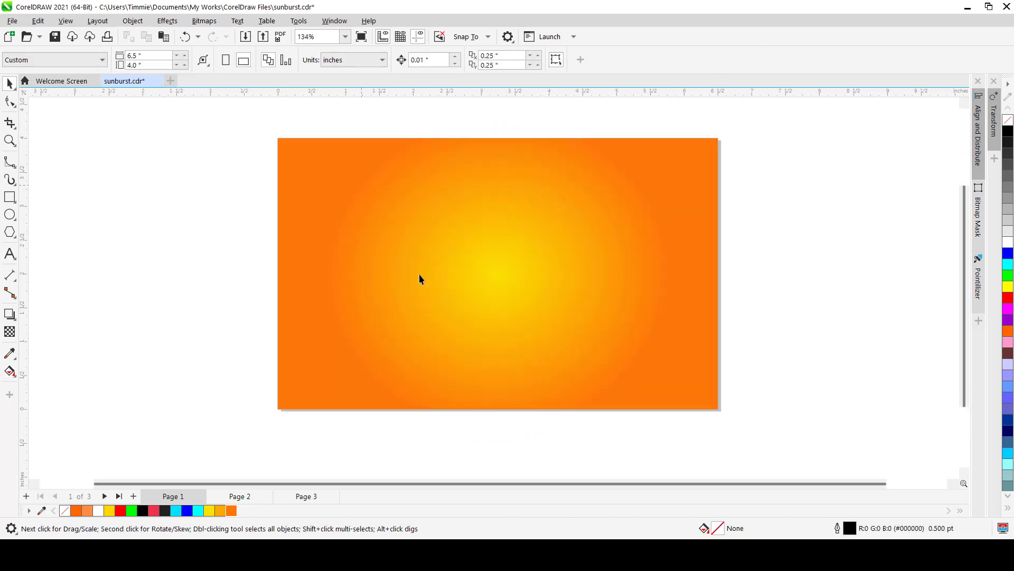
left_click(9, 197)
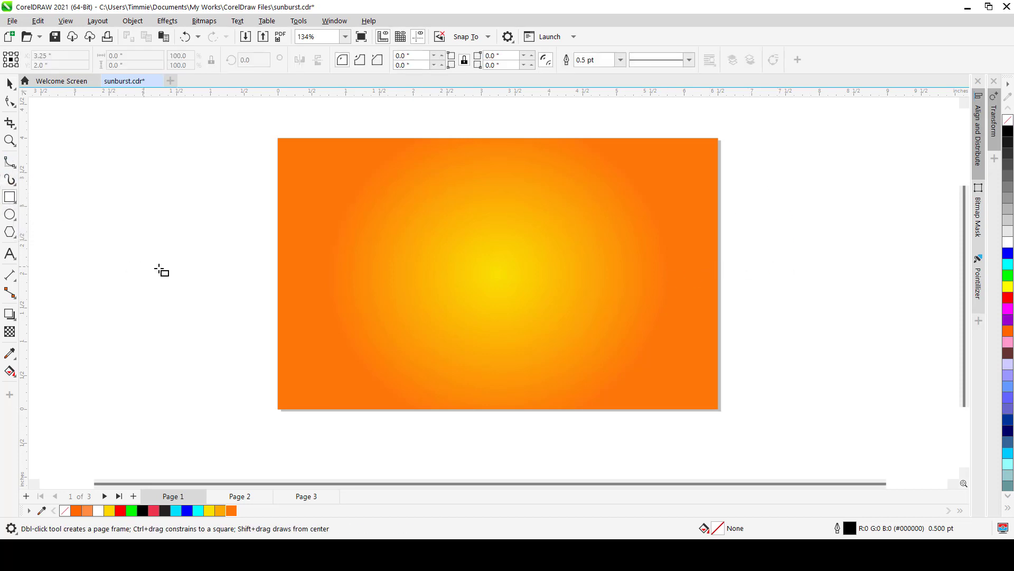
left_click_drag(172, 269, 475, 284)
key("space")
left_click(1008, 131)
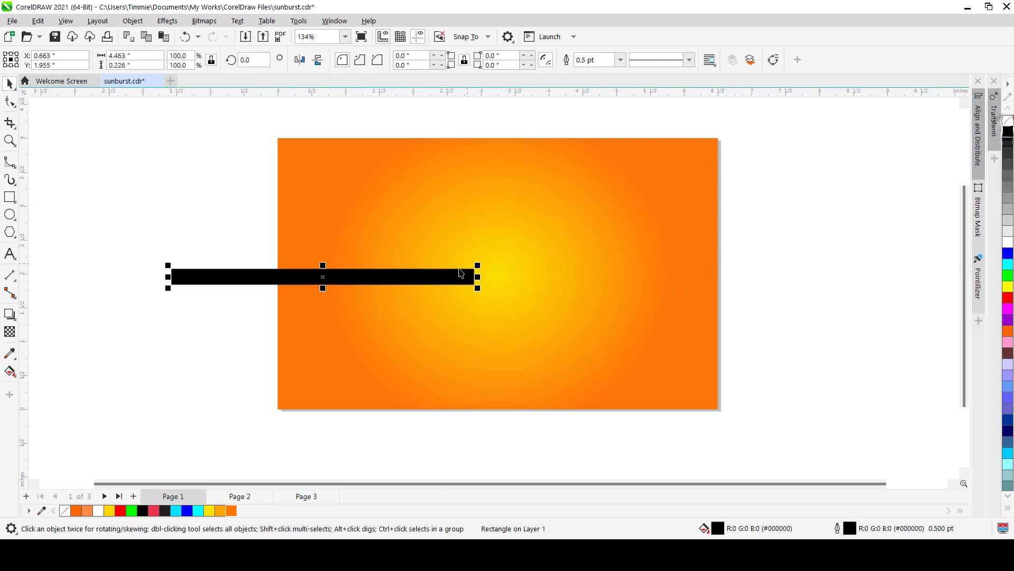
scroll(454, 274, "up", 1)
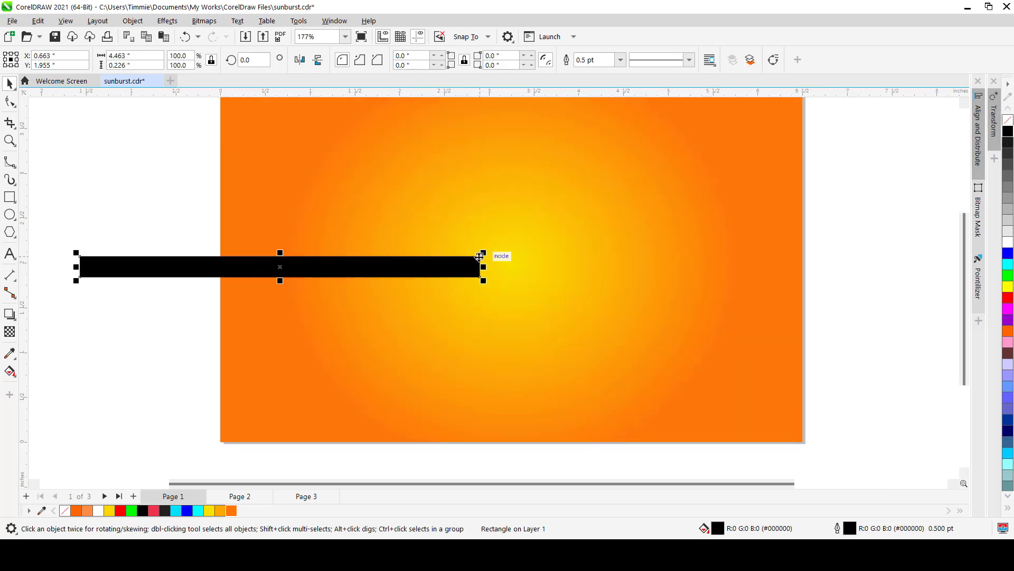
scroll(482, 267, "up", 1)
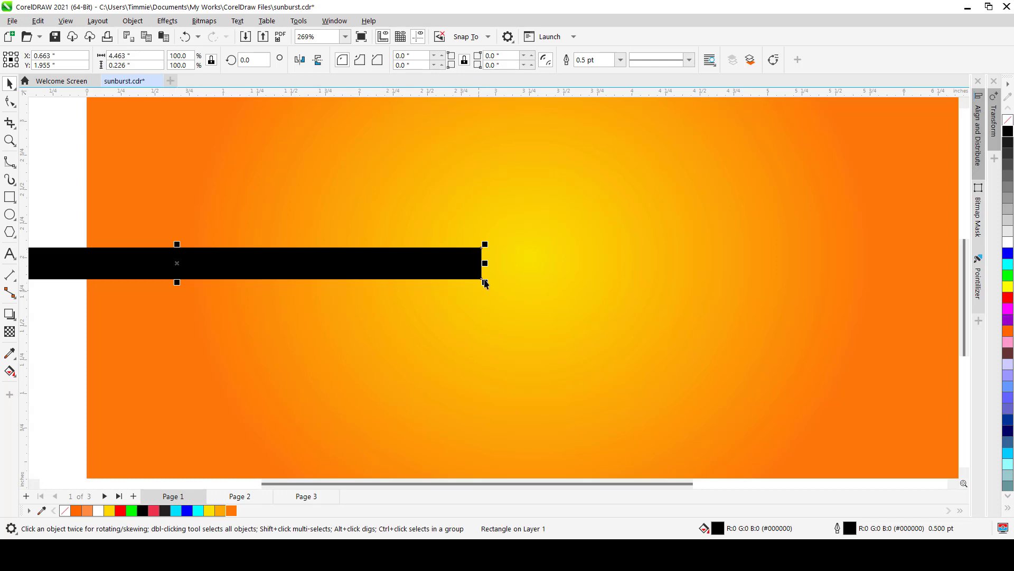
scroll(490, 260, "down", 1)
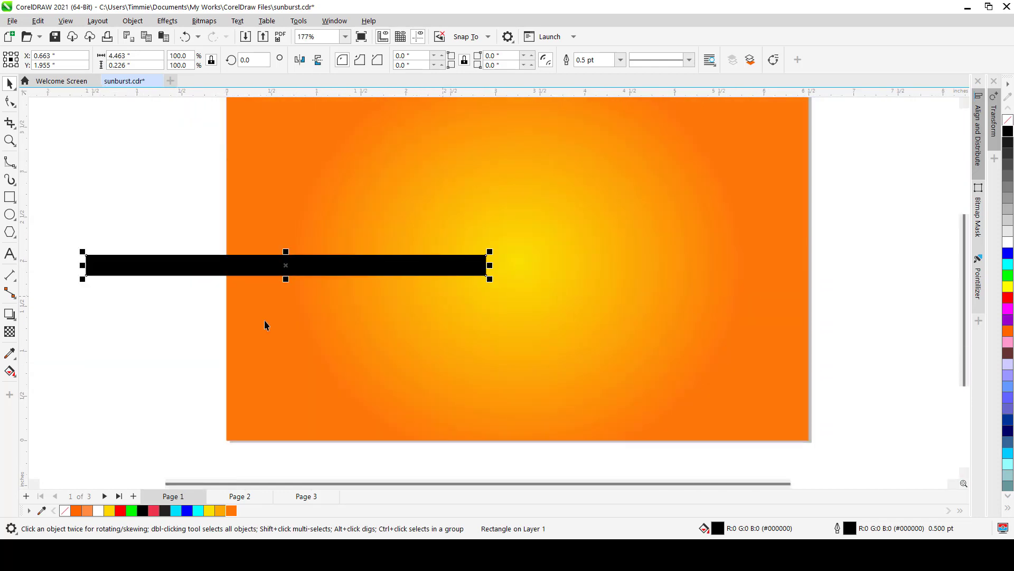
scroll(502, 271, "up", 2)
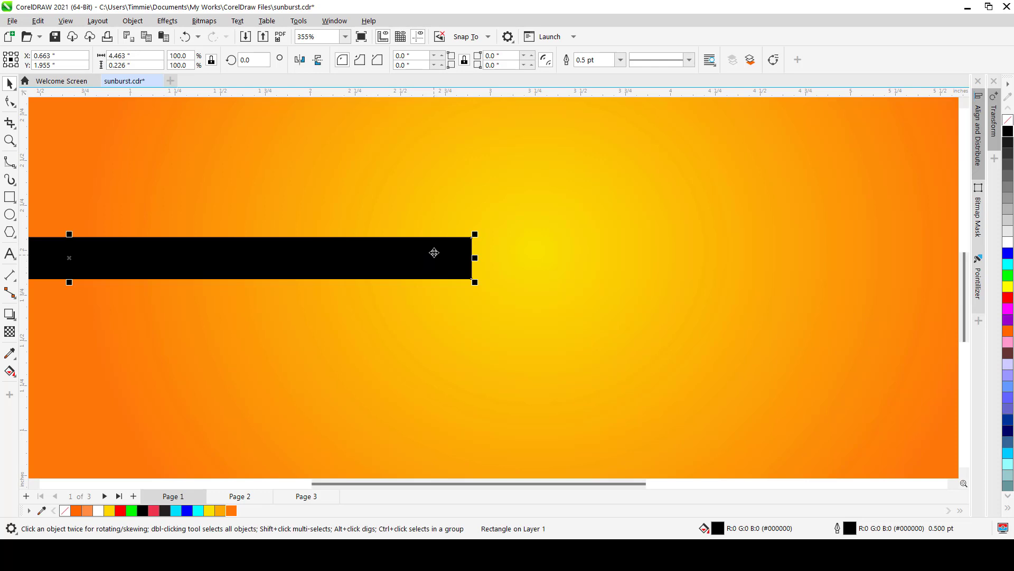
Step: Convert the black bar rectangle into an editable curve
key("ctrl+q")
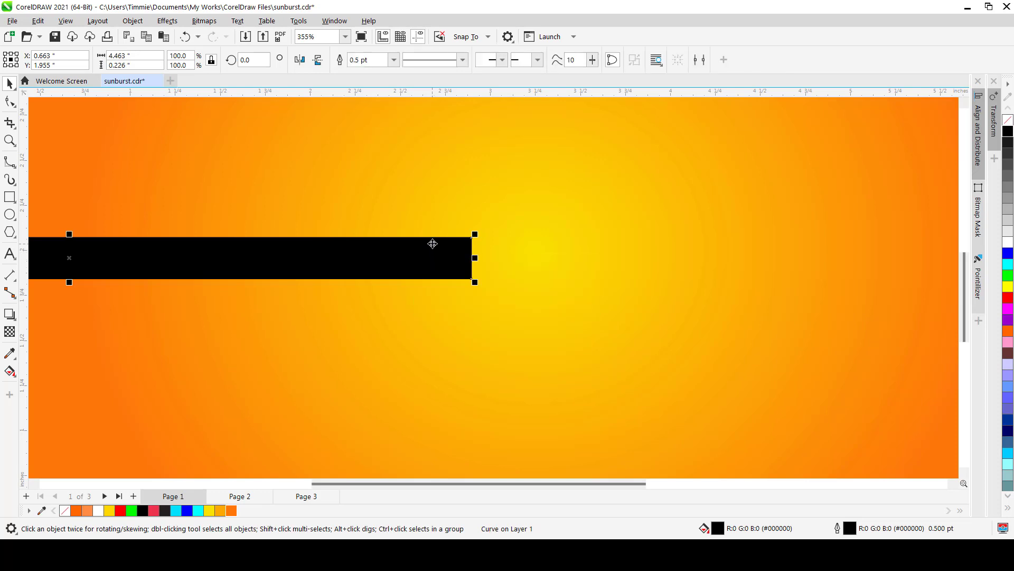
left_click(138, 22)
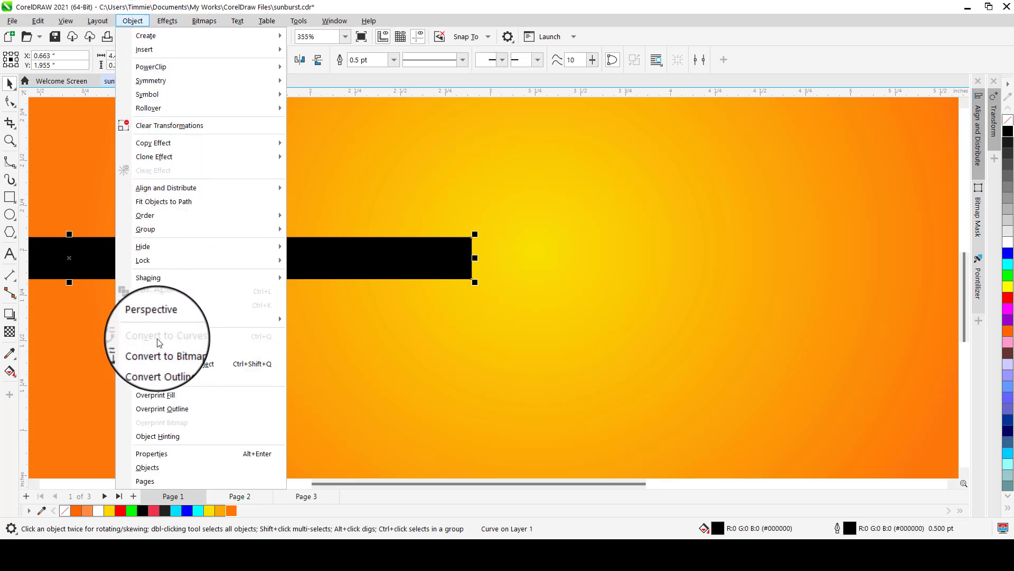
left_click(366, 251)
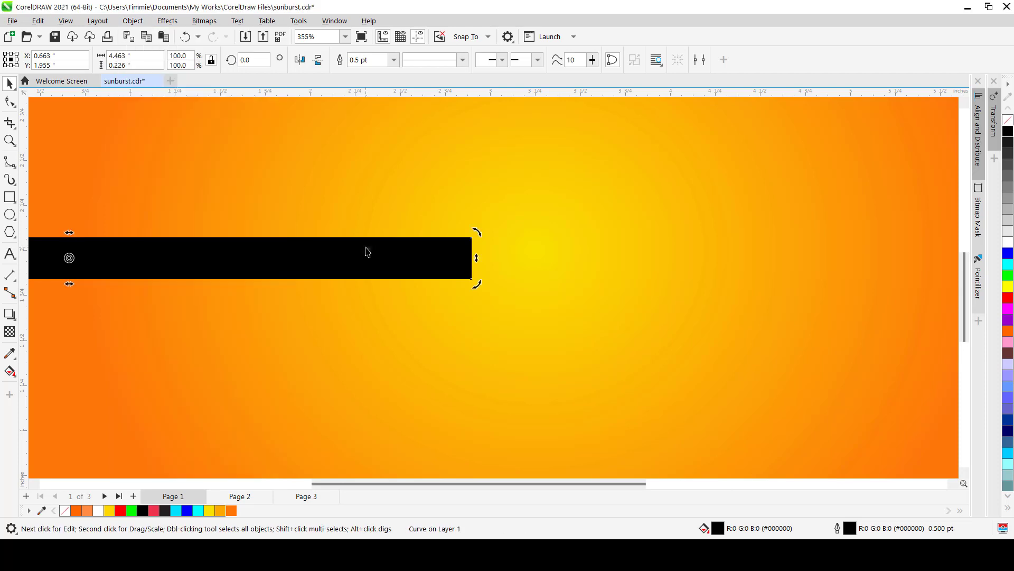
key("ctrl+z")
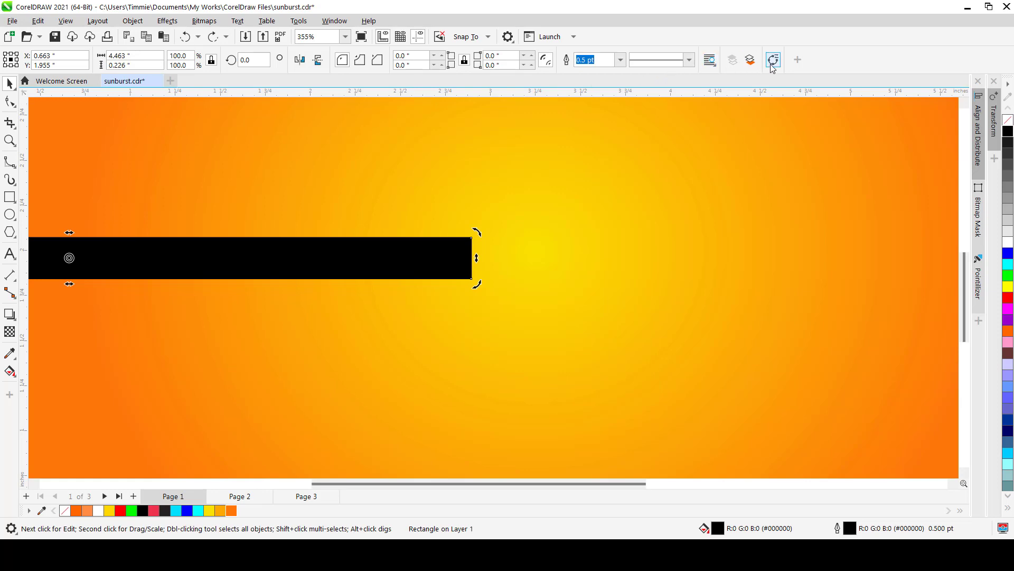
left_click(400, 250)
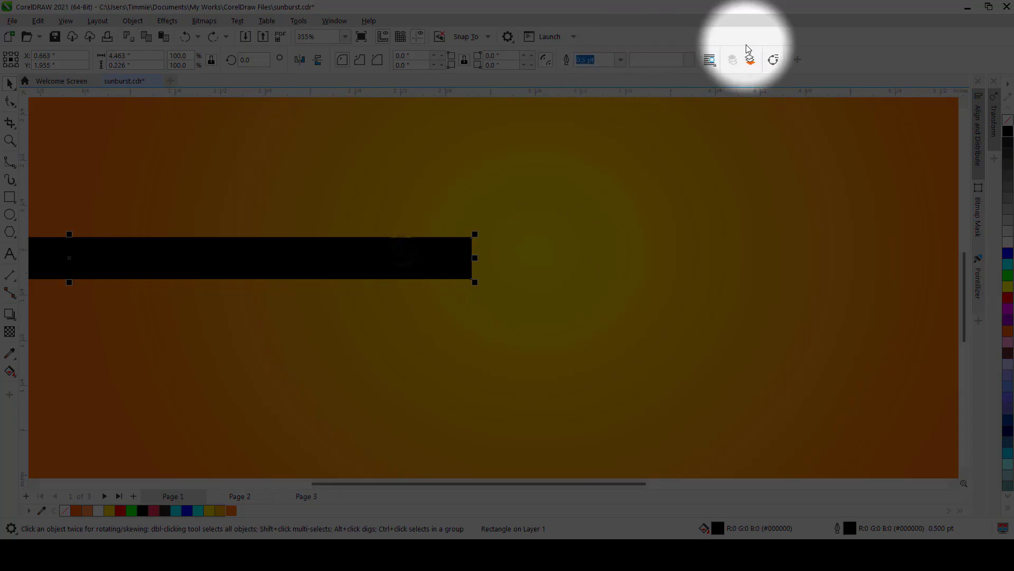
left_click(774, 60)
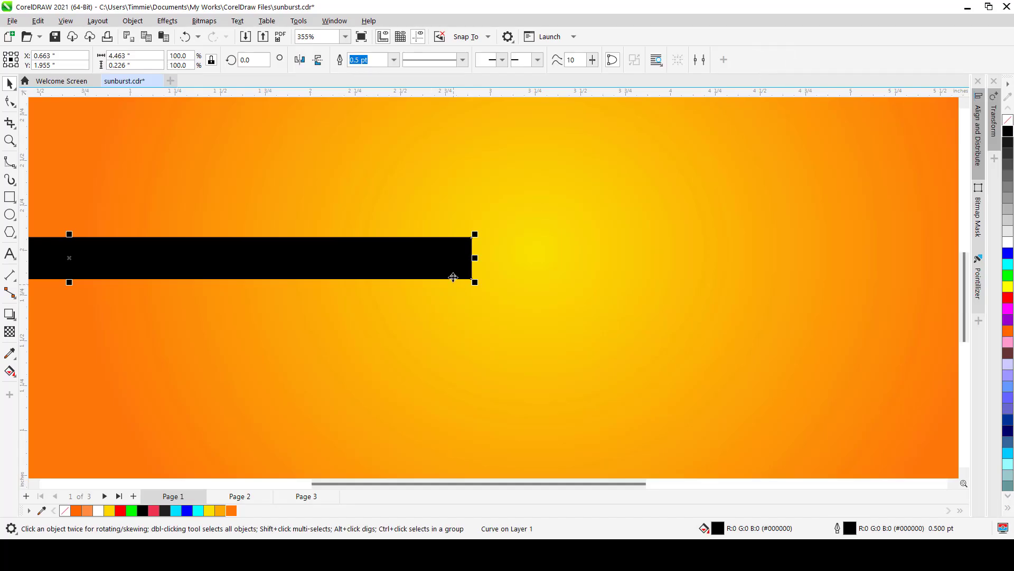
Step: Move the bar up to X 2.153", Y 2.397", just above the yellow centre
scroll(453, 266, "down", 1)
scroll(453, 265, "down", 1)
left_click_drag(367, 267, 549, 213)
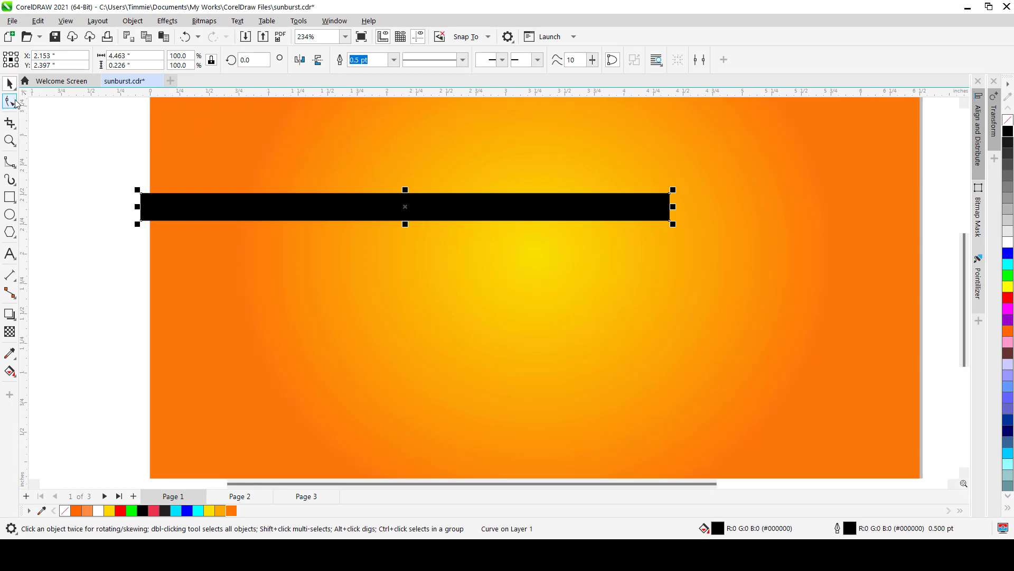
Step: Taper the bar's right end by nudging its top-right and bottom-right nodes toward each other
left_click(11, 101)
scroll(666, 213, "up", 2)
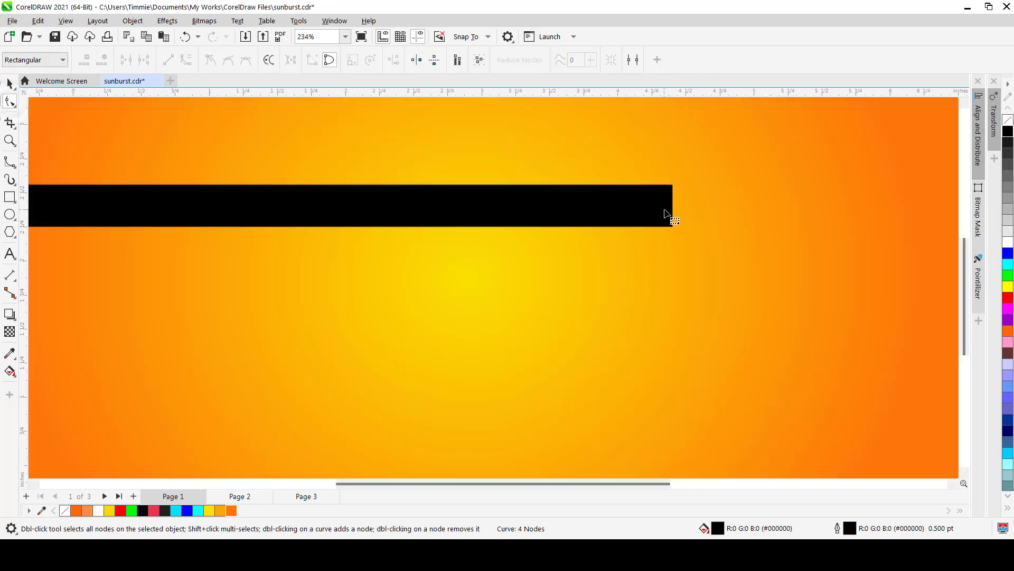
left_click(672, 186)
key("Down")
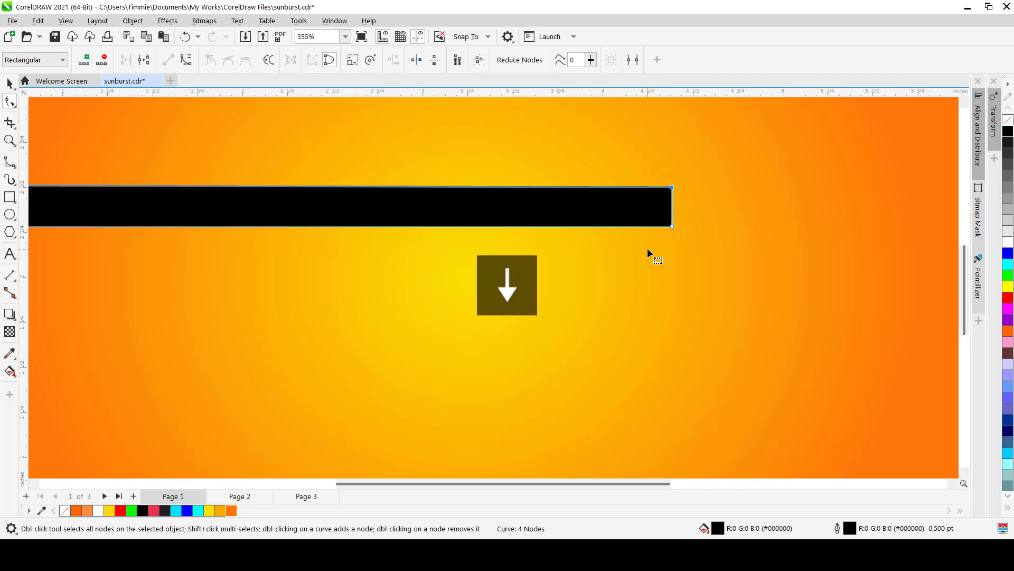
key("Down")
key("Down")
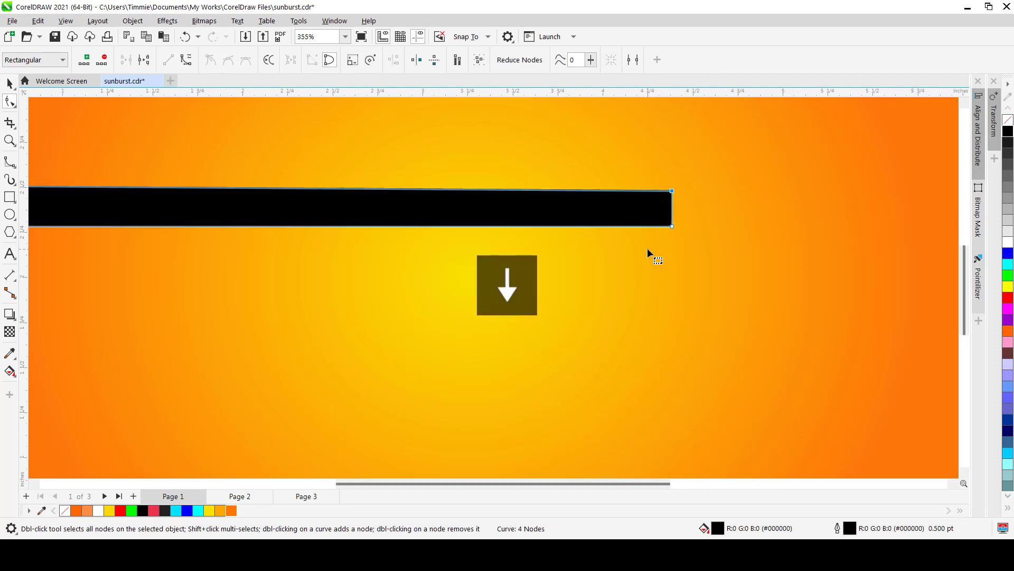
left_click(671, 226)
key("Up")
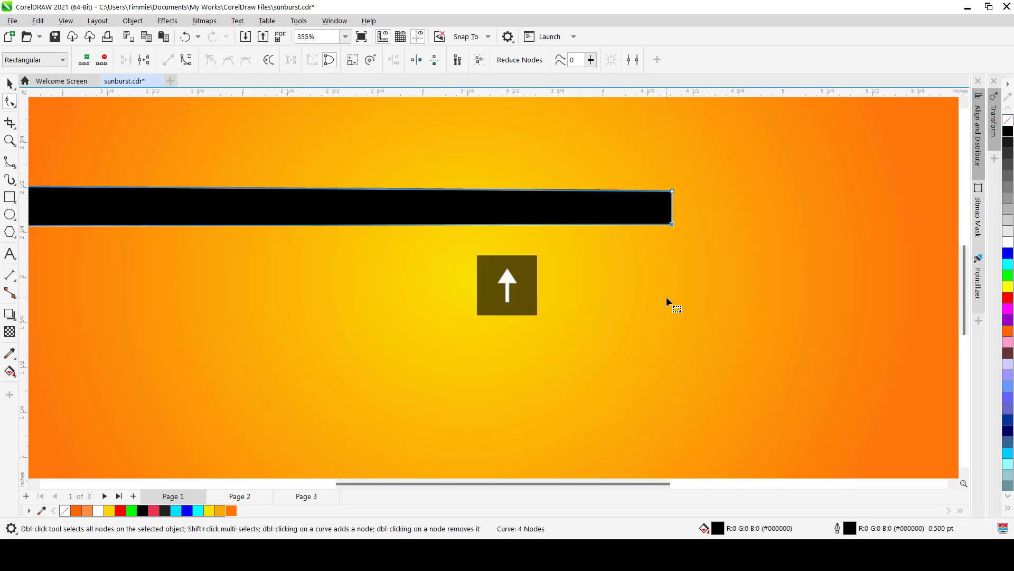
key("Up")
key("Up")
scroll(634, 300, "down", 1)
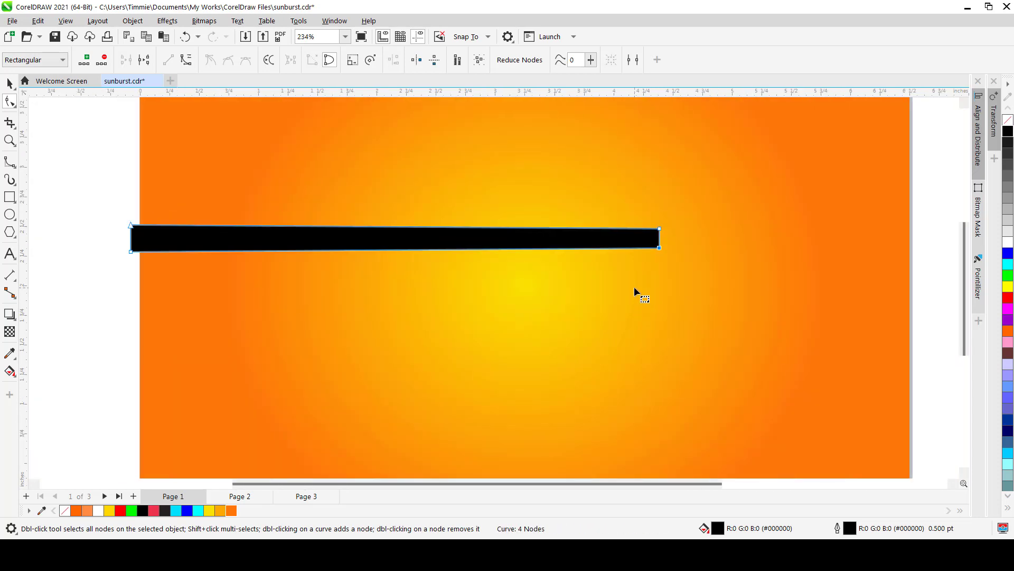
scroll(652, 270, "up", 1)
key("Up")
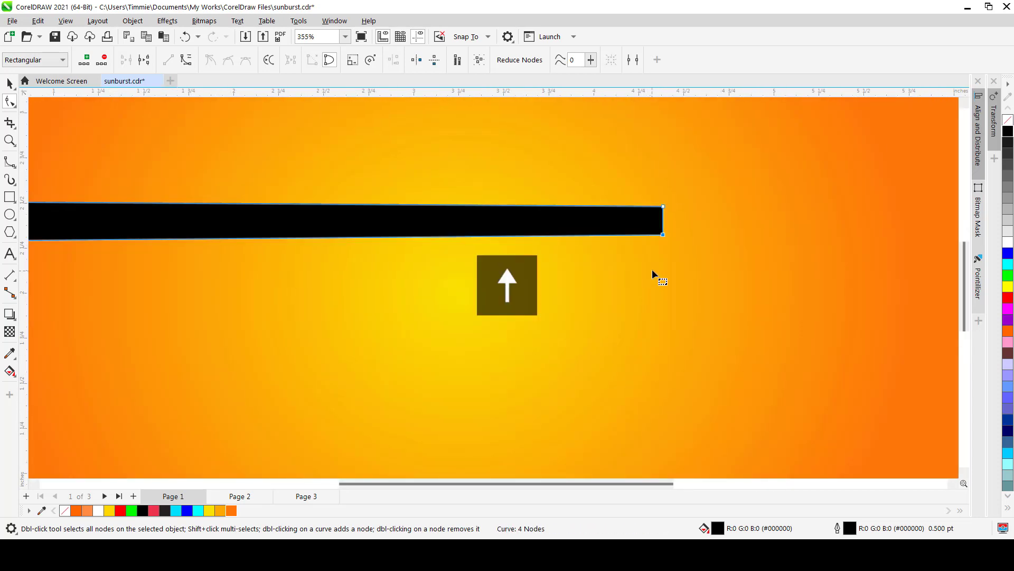
left_click(663, 206)
key("Down")
key("Down")
key("space")
scroll(654, 259, "down", 2)
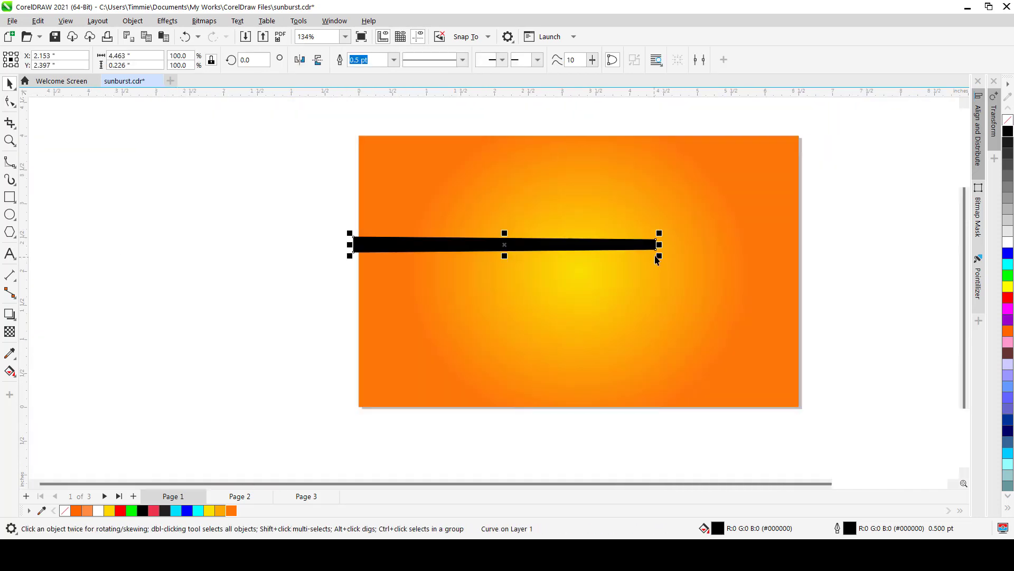
Step: Move the tapered bar left past the page edge to X 1.237", Y 2.323"
left_click(318, 268)
scroll(457, 278, "up", 2)
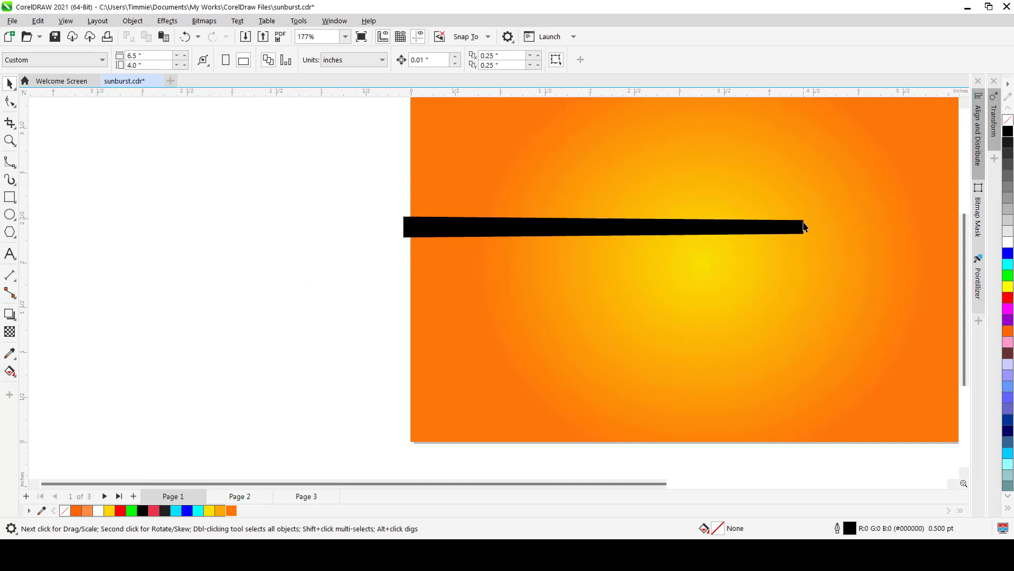
left_click_drag(404, 227, 322, 233)
Step: Duplicate the tapered bar and mirror the copy so it points in from the right
scroll(339, 266, "down", 4)
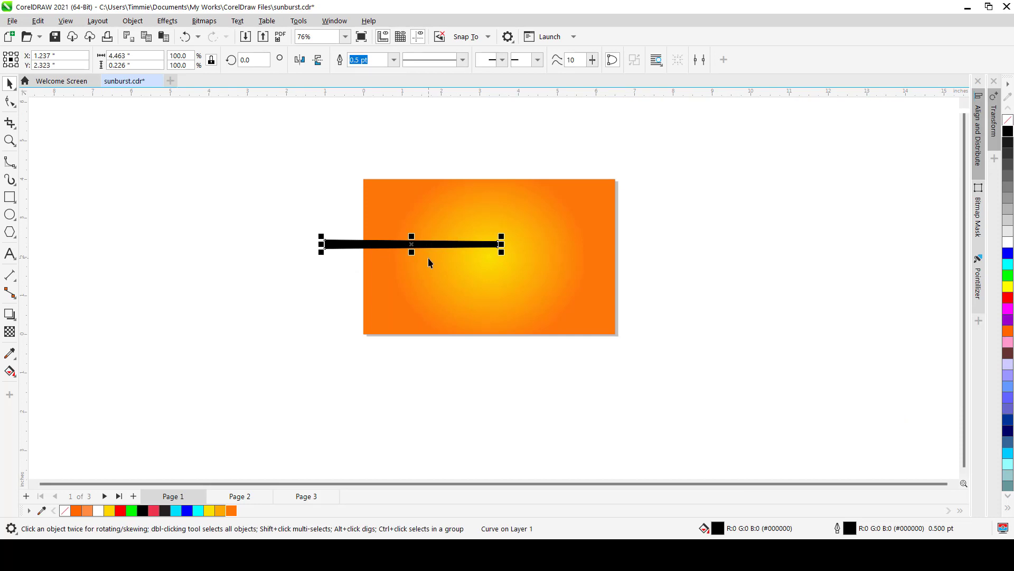
key("ctrl+c")
key("ctrl+v")
scroll(322, 244, "up", 4)
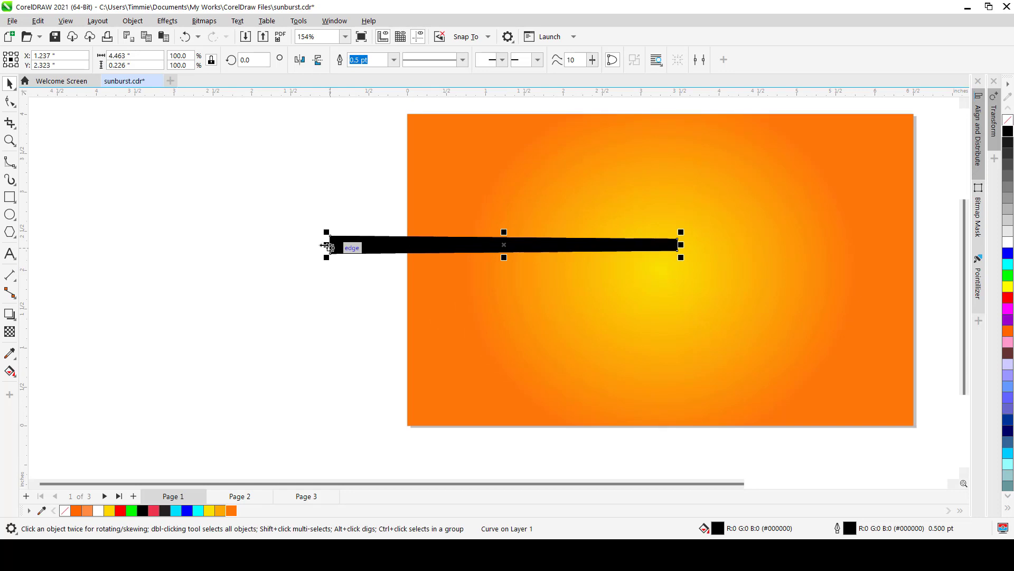
left_click_drag(326, 246, 806, 254)
scroll(556, 255, "down", 2)
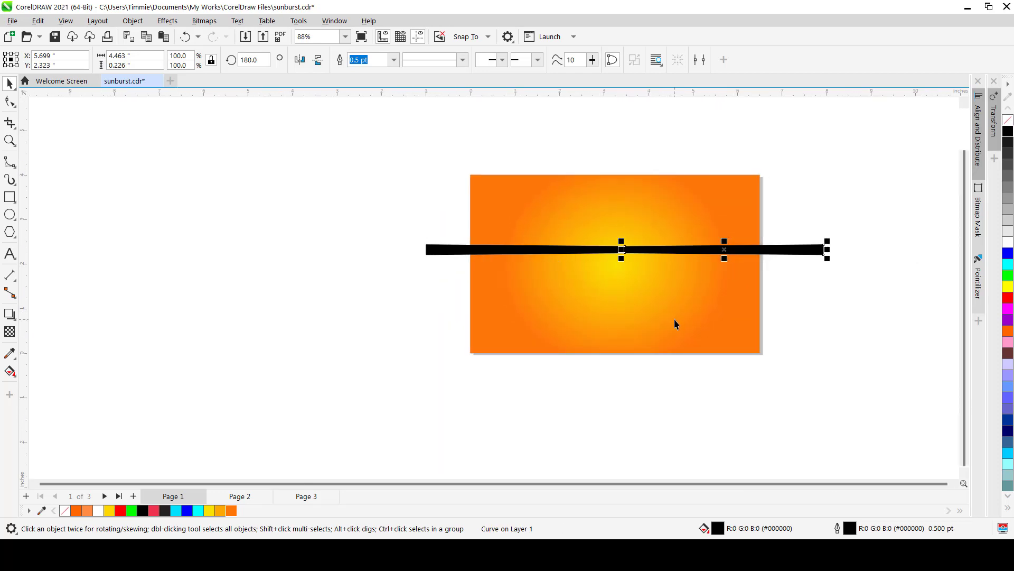
key("Right")
key("Right")
key("Right")
key("Right")
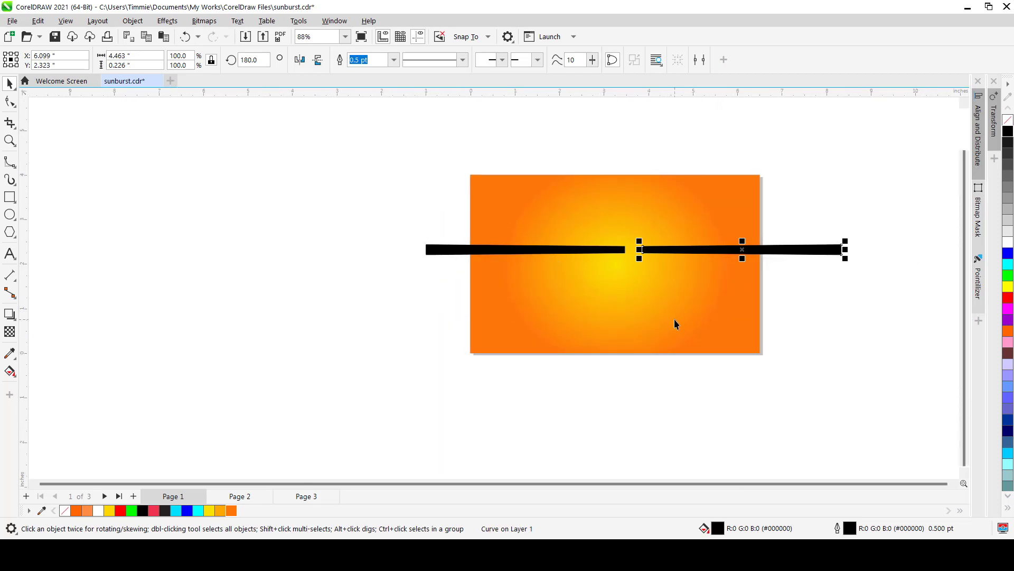
key("Right")
Step: Select both black bars and group them into one 9.375"-wide object
left_click(395, 317)
key("ctrl+z")
left_click_drag(395, 222, 810, 280)
key("ctrl+g")
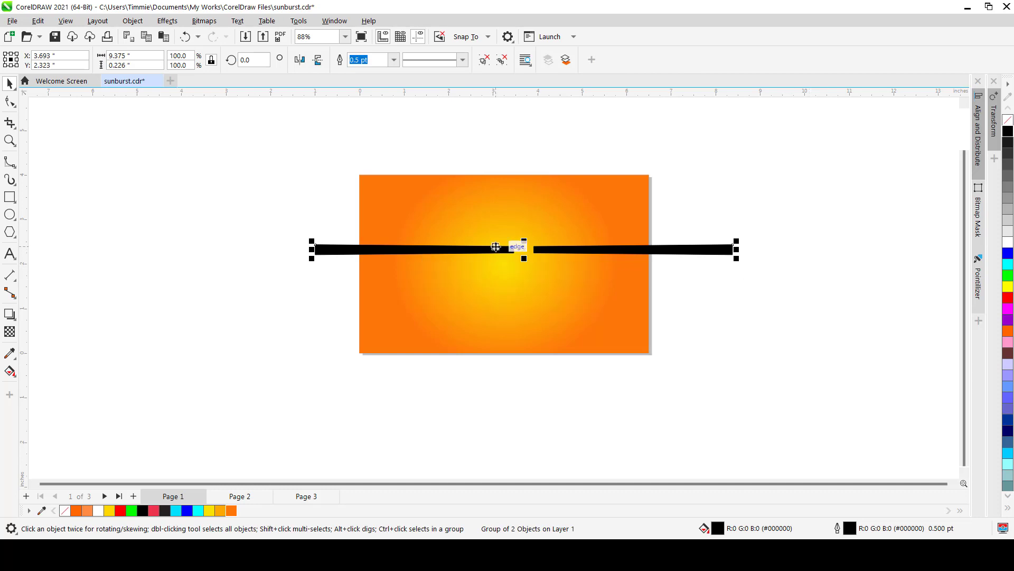
Step: Centre the bar group on the yellow centre and open the Transform docker's Rotate settings
left_click_drag(496, 246, 463, 248)
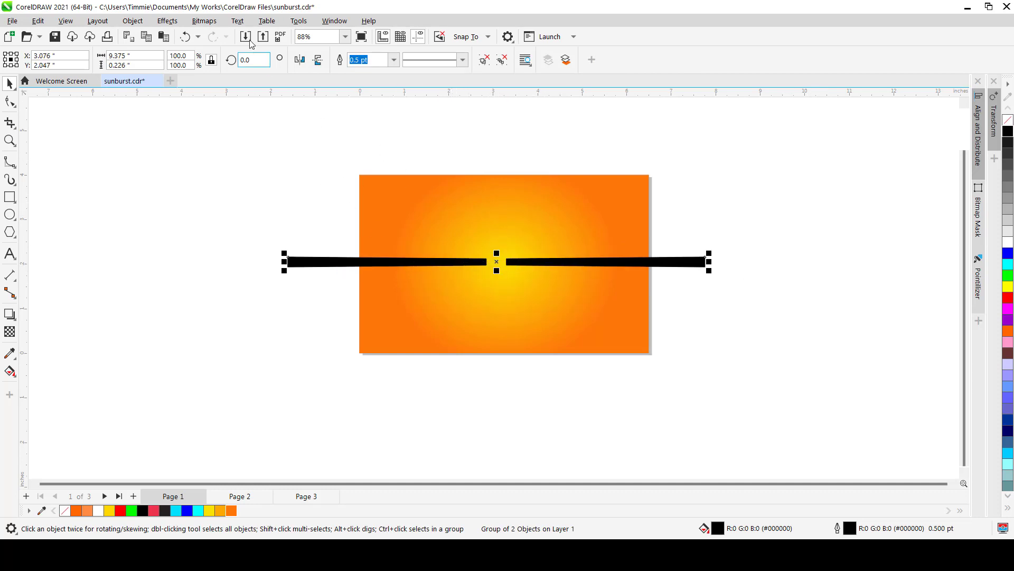
left_click(332, 21)
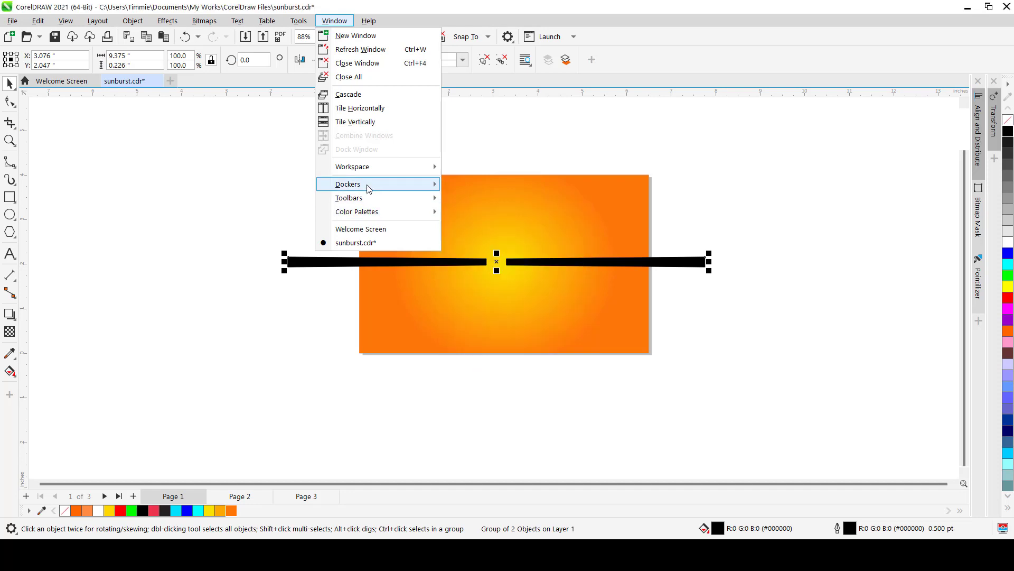
mouse_move(369, 189)
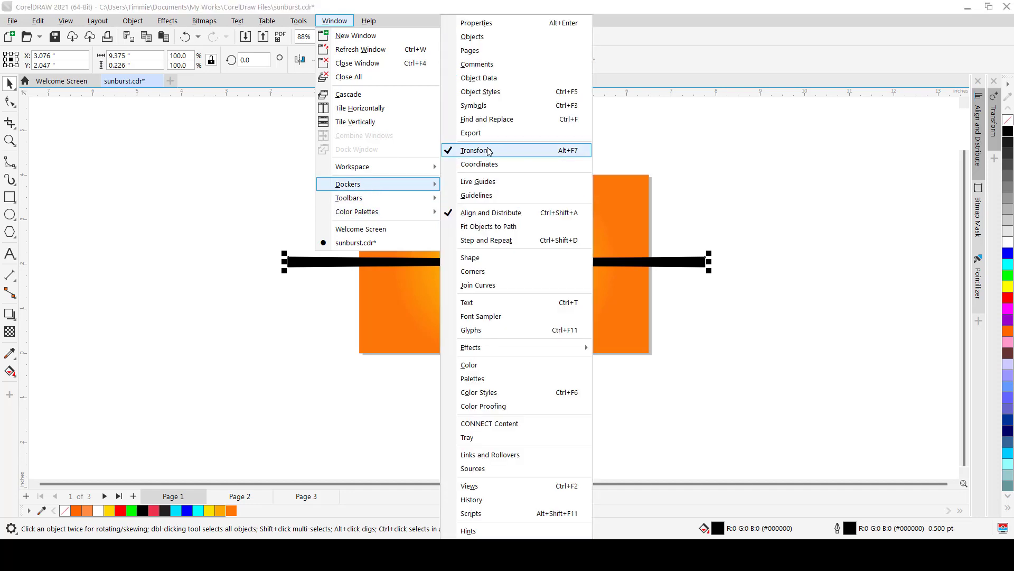
left_click(730, 209)
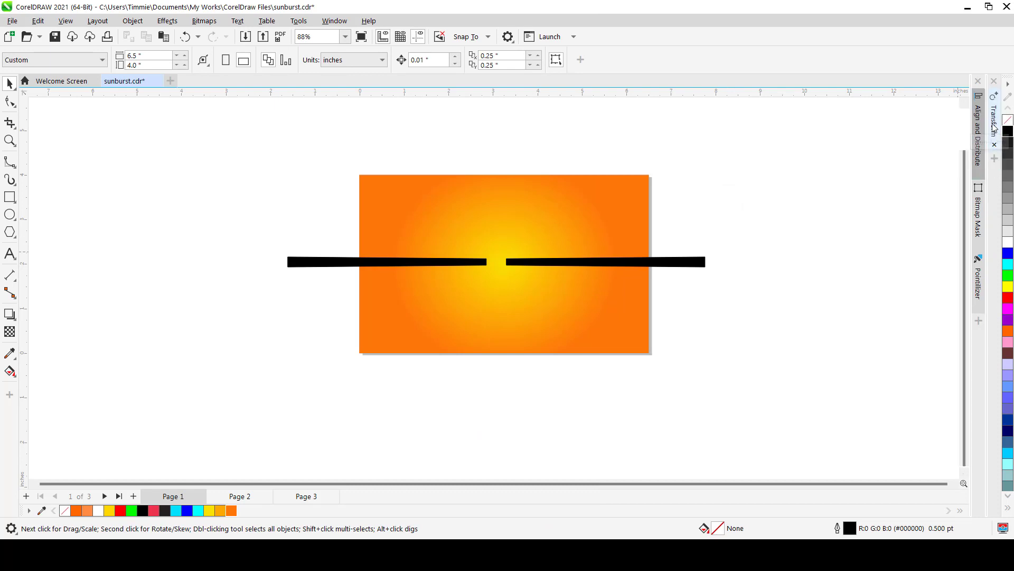
left_click(996, 121)
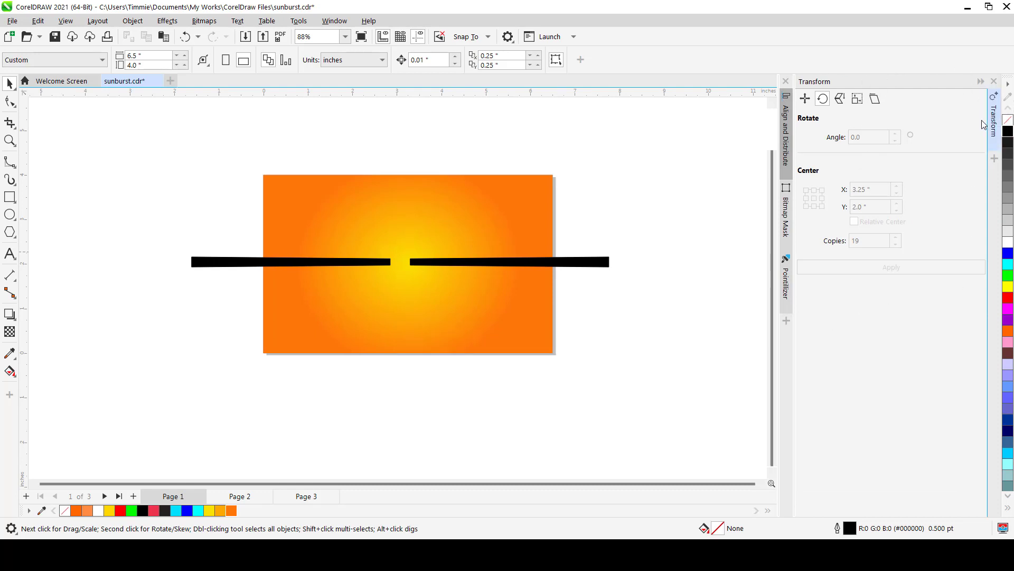
left_click(350, 265)
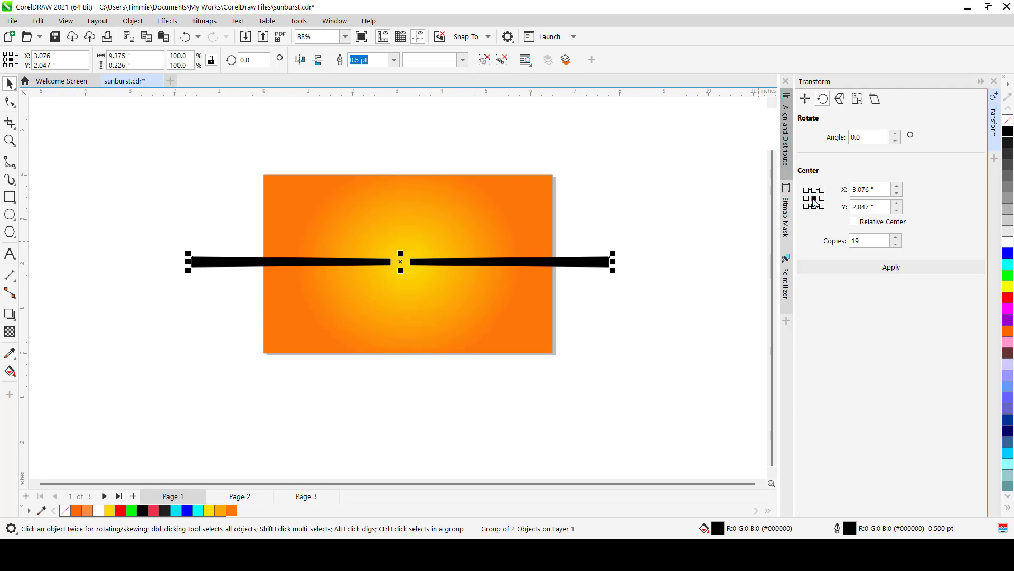
Step: Set the rotation angle to 9.0° with 19 copies around the 3.076", 2.047" centre
left_click(401, 262)
left_click(870, 192)
left_click(853, 138)
left_click(861, 243)
double_click(855, 138)
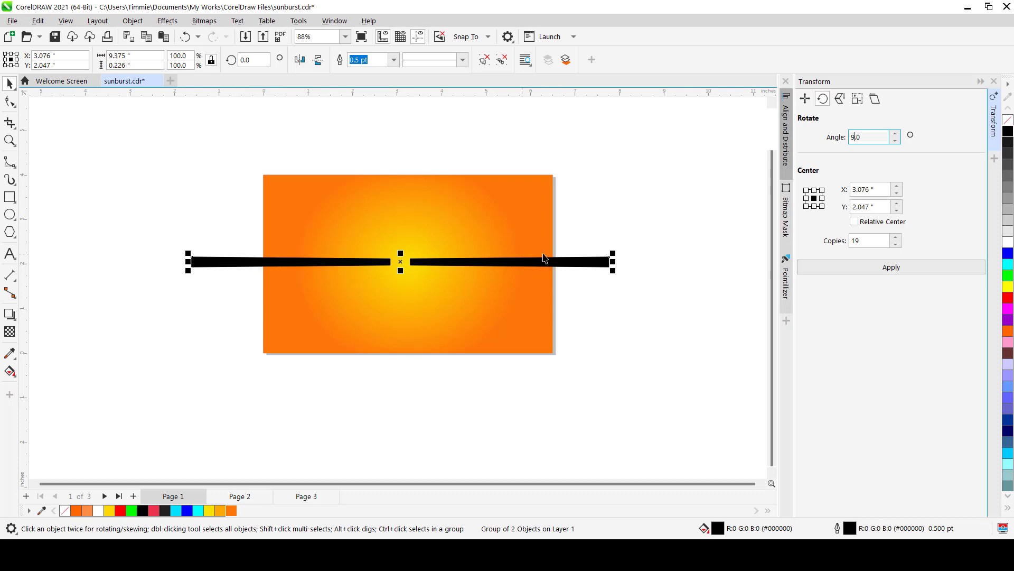
left_click(860, 241)
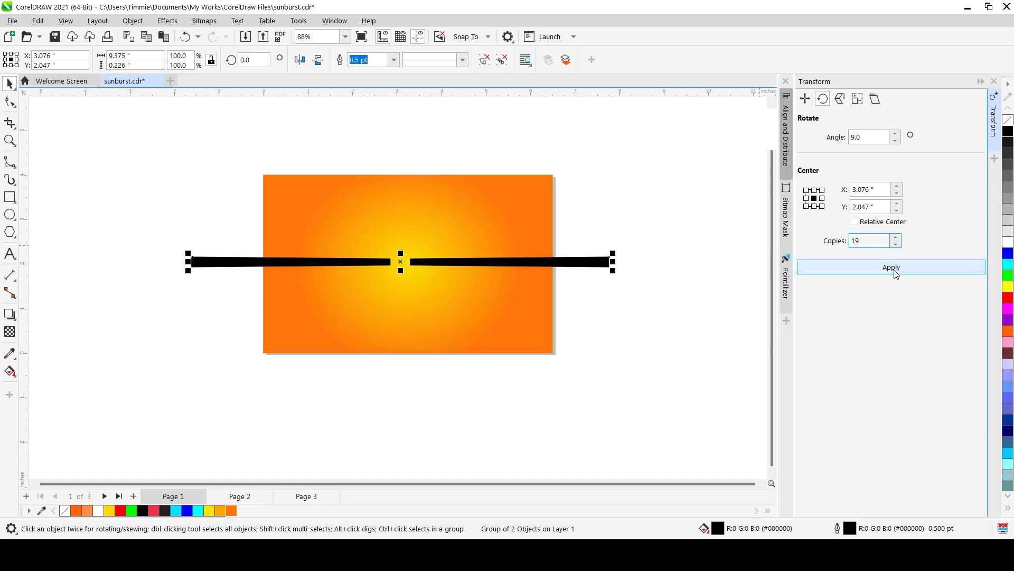
left_click(891, 268)
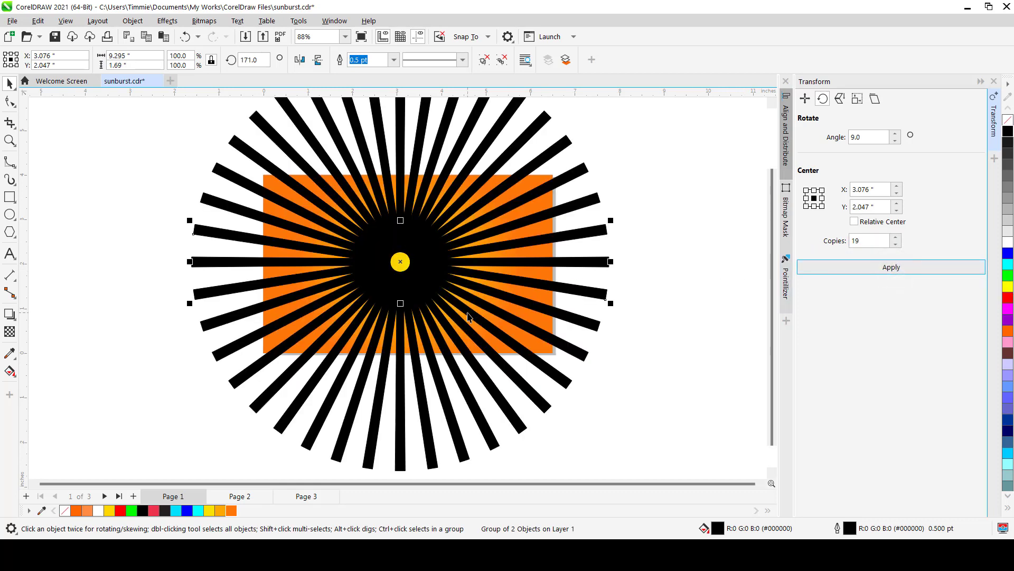
scroll(467, 316, "down", 1)
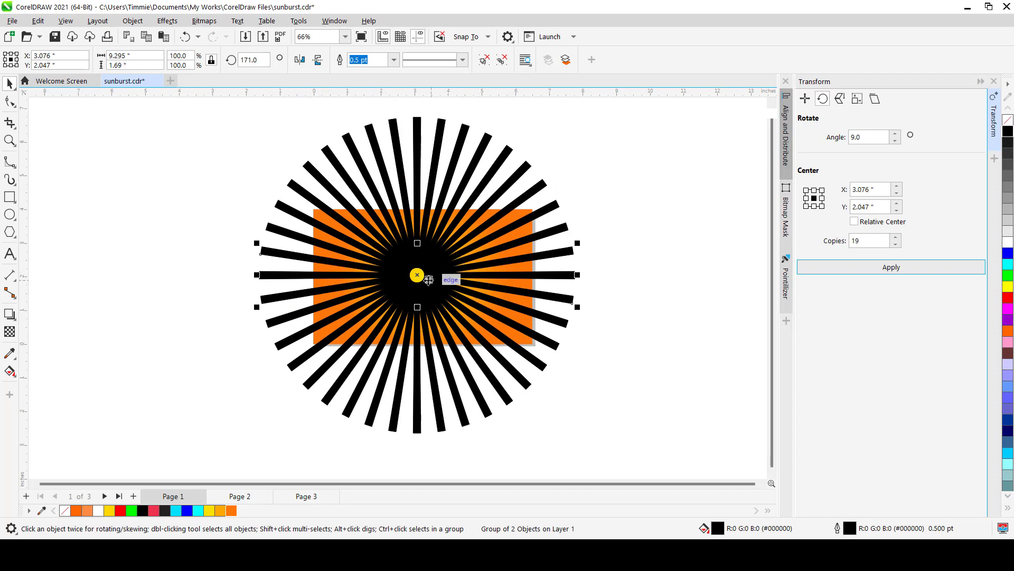
scroll(446, 277, "up", 2)
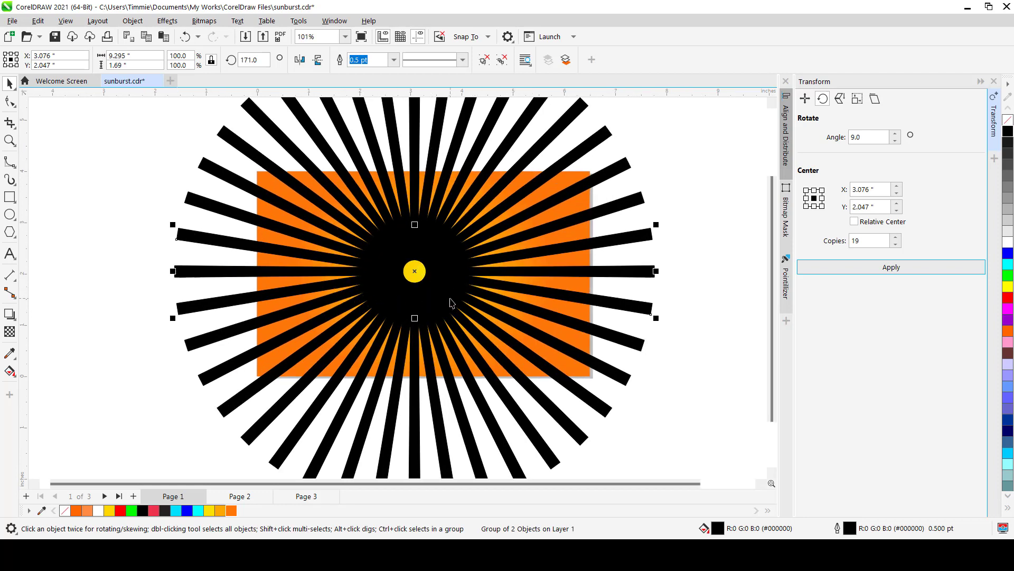
scroll(453, 299, "down", 1)
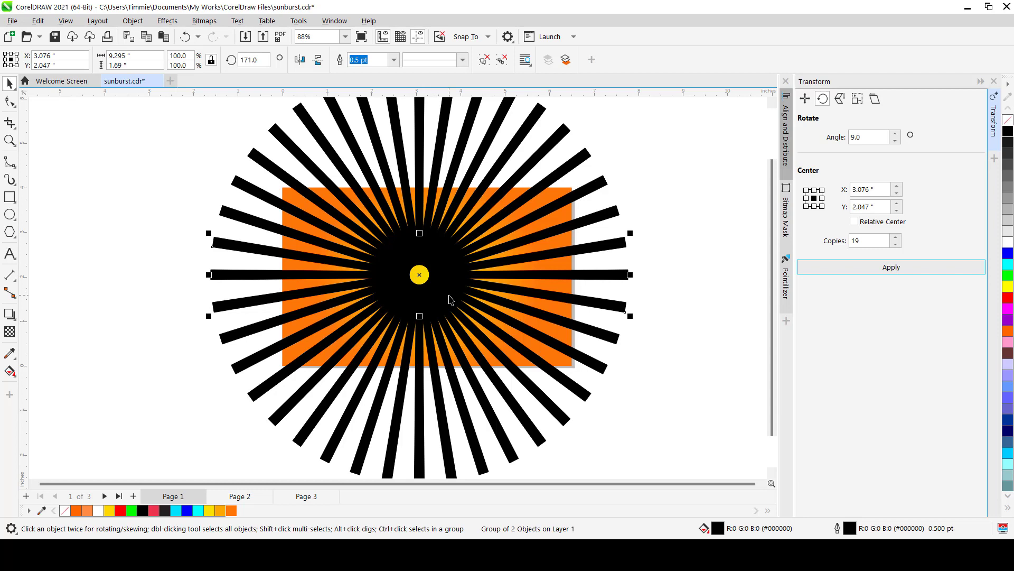
scroll(439, 326, "down", 2)
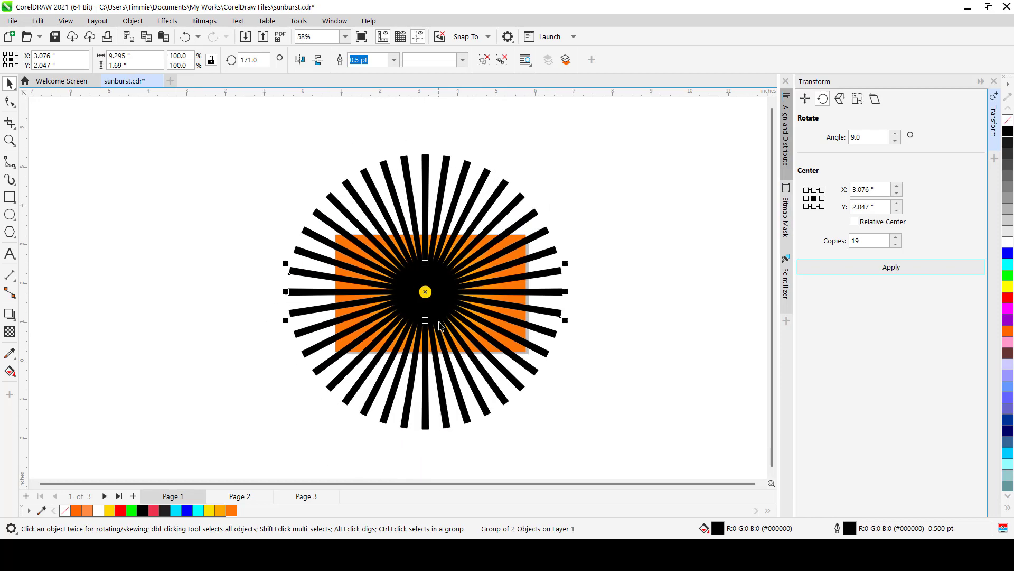
Step: Select the black rays without the rectangle and drag them off to its right
key("ctrl+a")
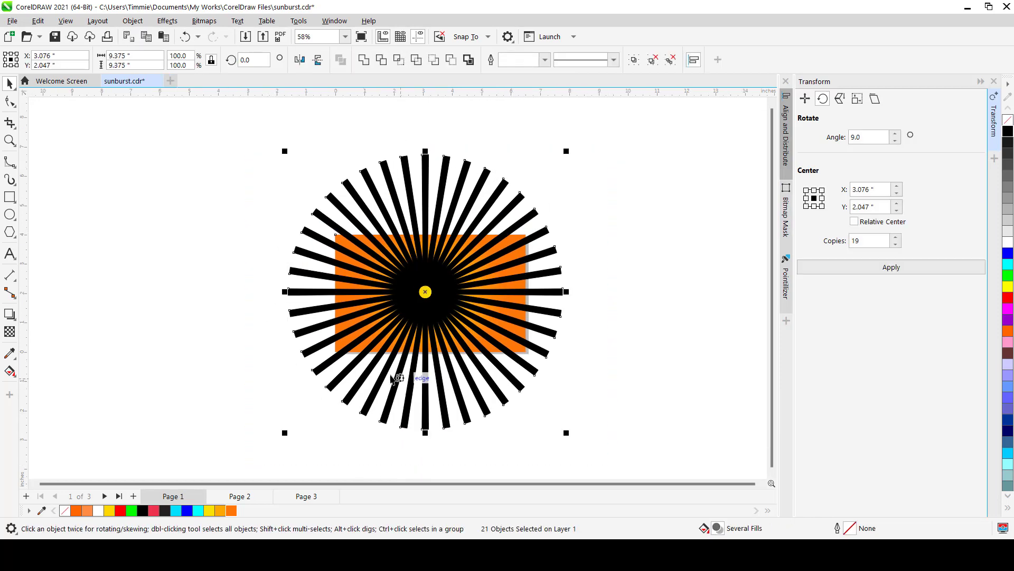
scroll(350, 364, "up", 4)
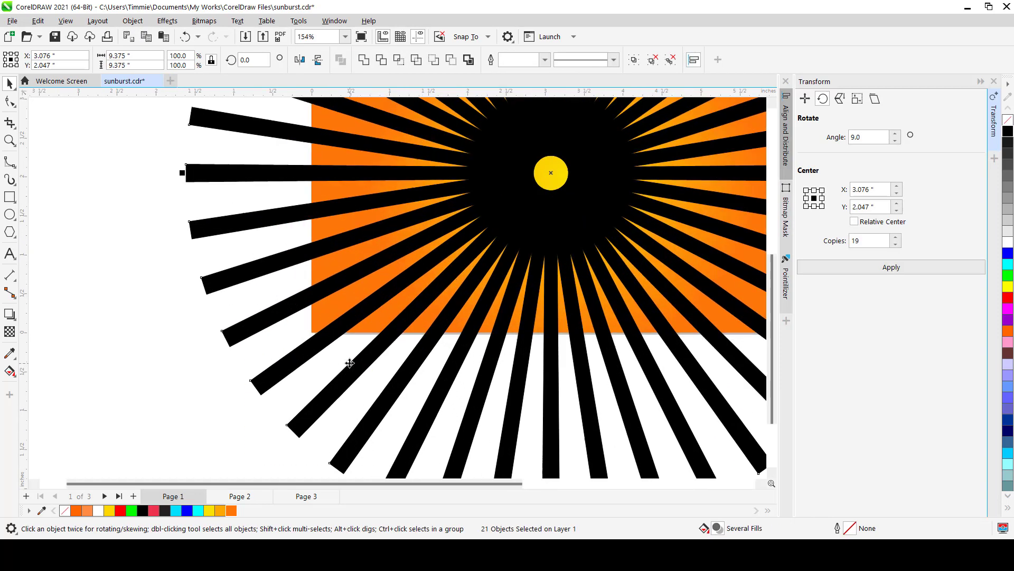
left_click(321, 317, "shift")
scroll(325, 313, "down", 2)
scroll(332, 306, "down", 2)
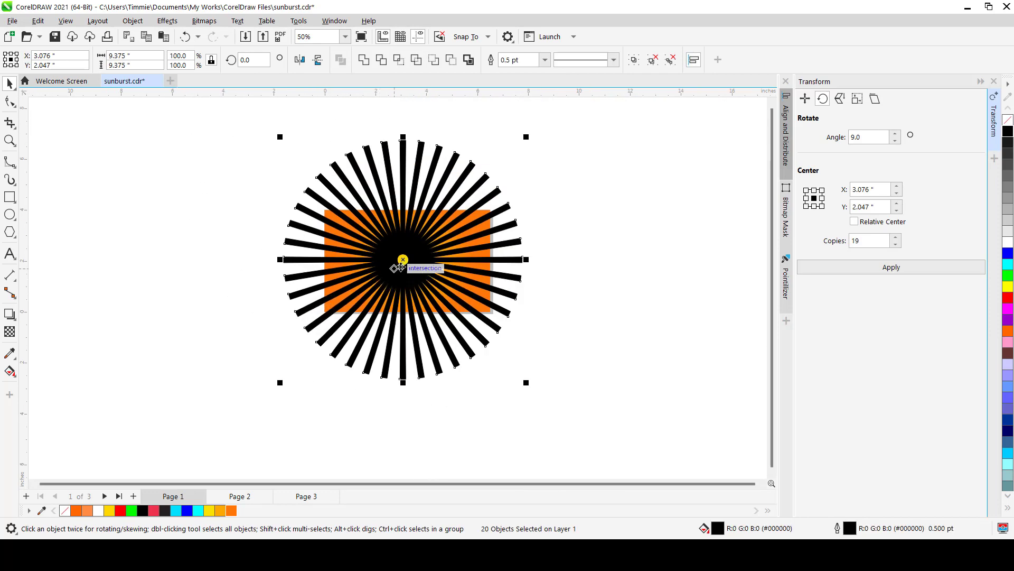
left_click_drag(449, 265, 639, 264)
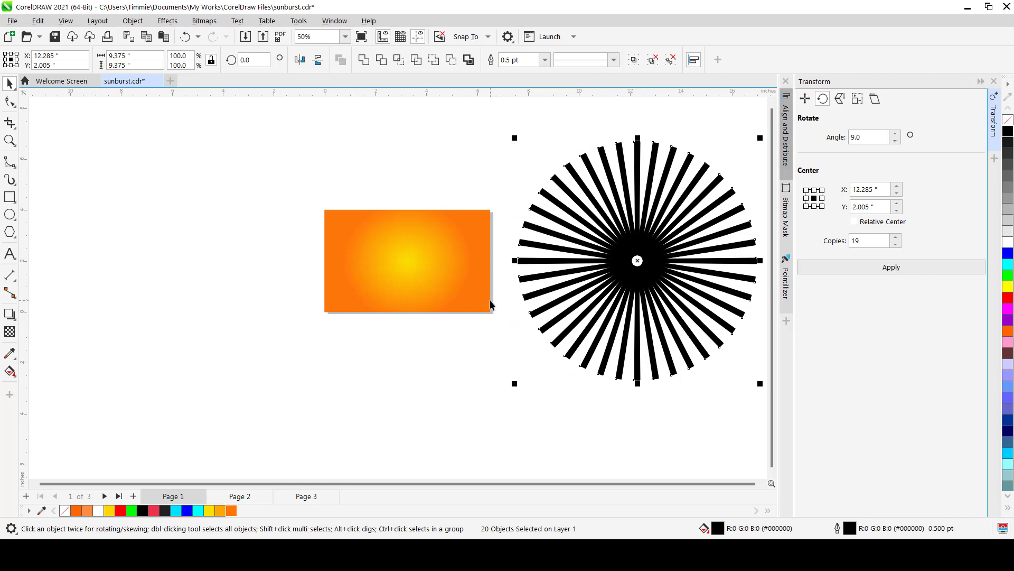
scroll(492, 303, "down", 1)
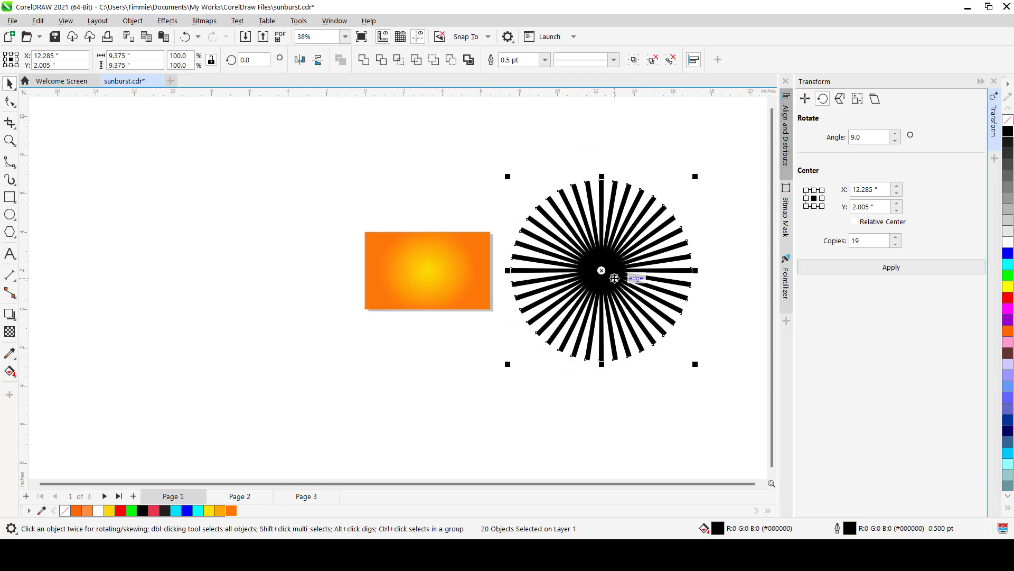
left_click_drag(607, 273, 609, 328)
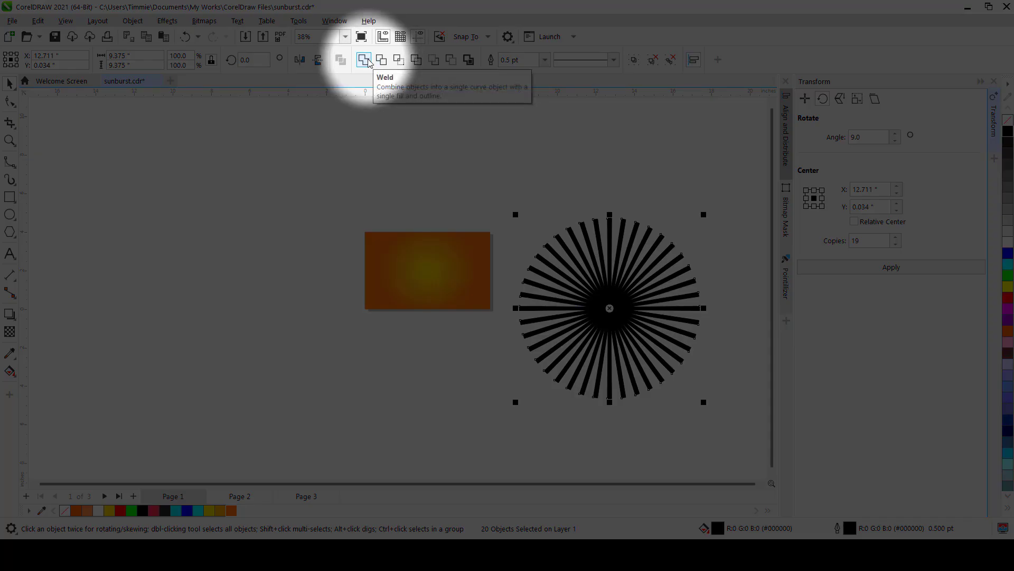
Step: Ungroup and weld the 20 rays into one curve, placed beside the rectangle
left_click(670, 60)
left_click(364, 60)
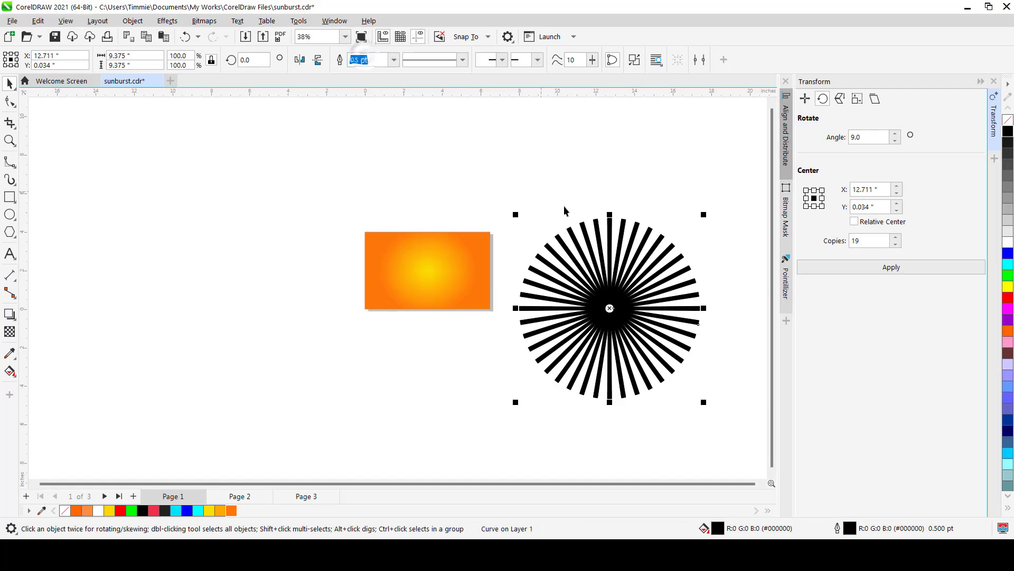
left_click_drag(571, 225, 554, 155)
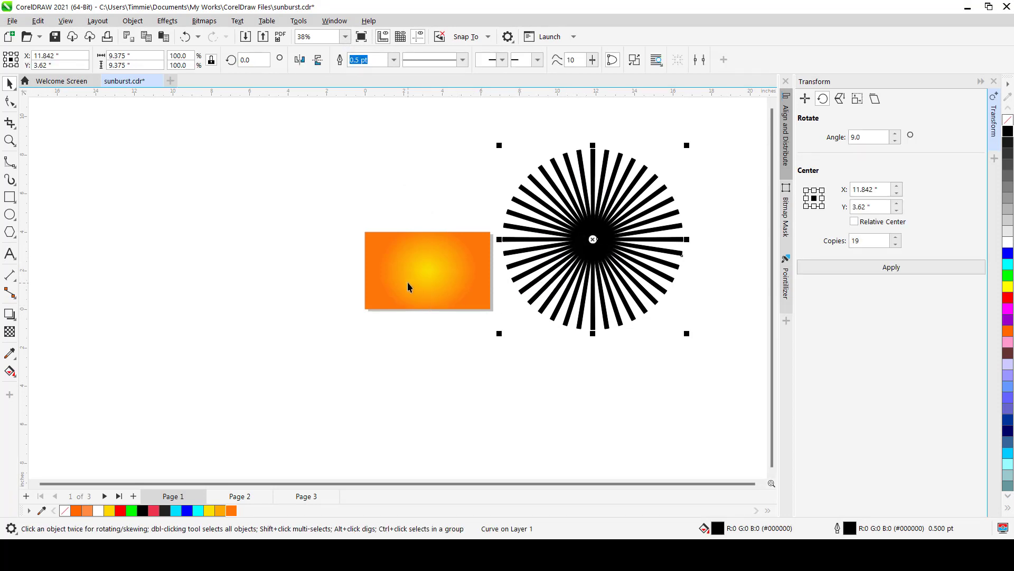
left_click_drag(589, 256, 574, 268)
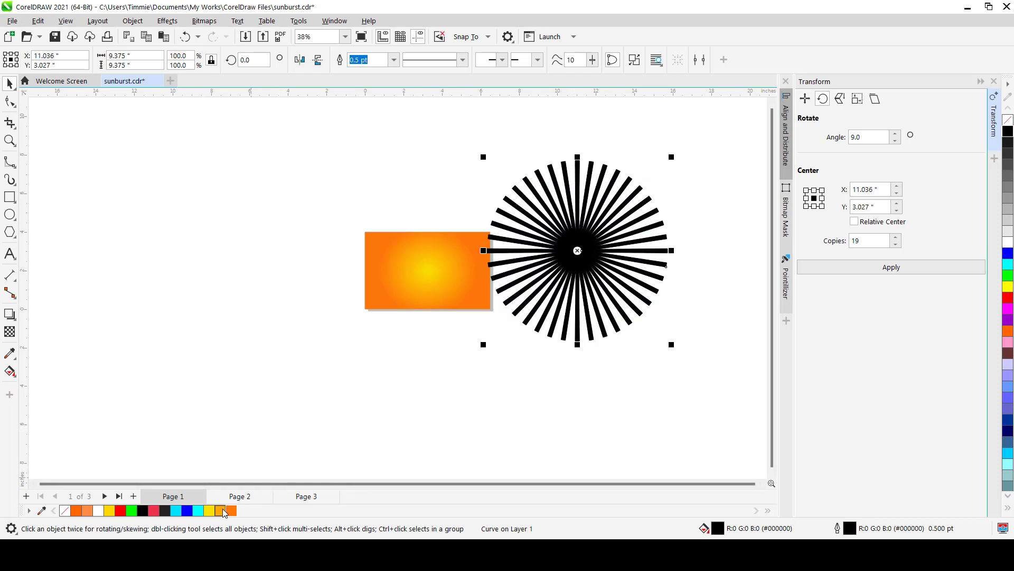
Step: Fill the sunburst orange-yellow (#FDAA02), remove its outline, and PowerClip it inside the gradient rectangle
left_click(233, 509)
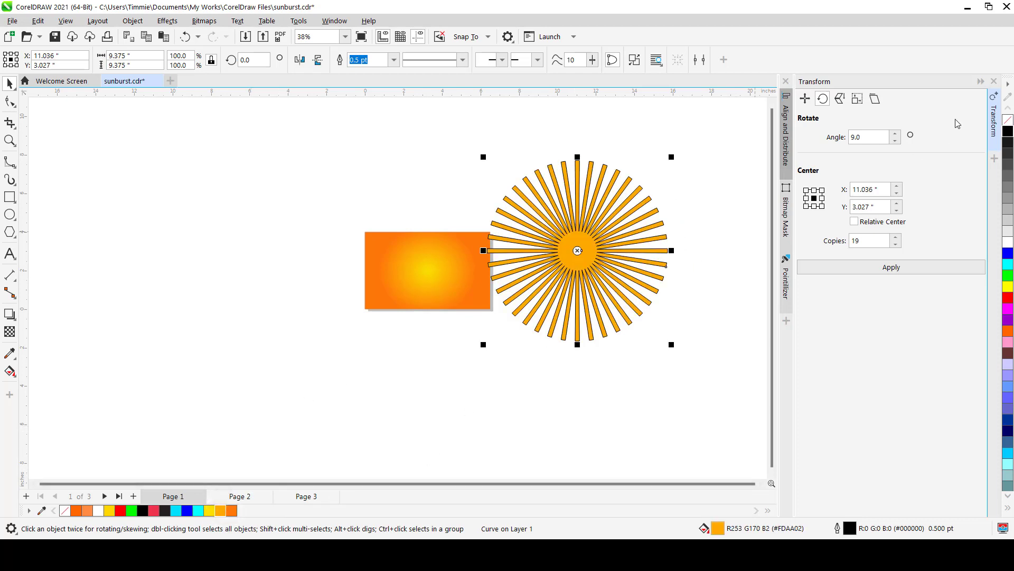
right_click(1008, 120)
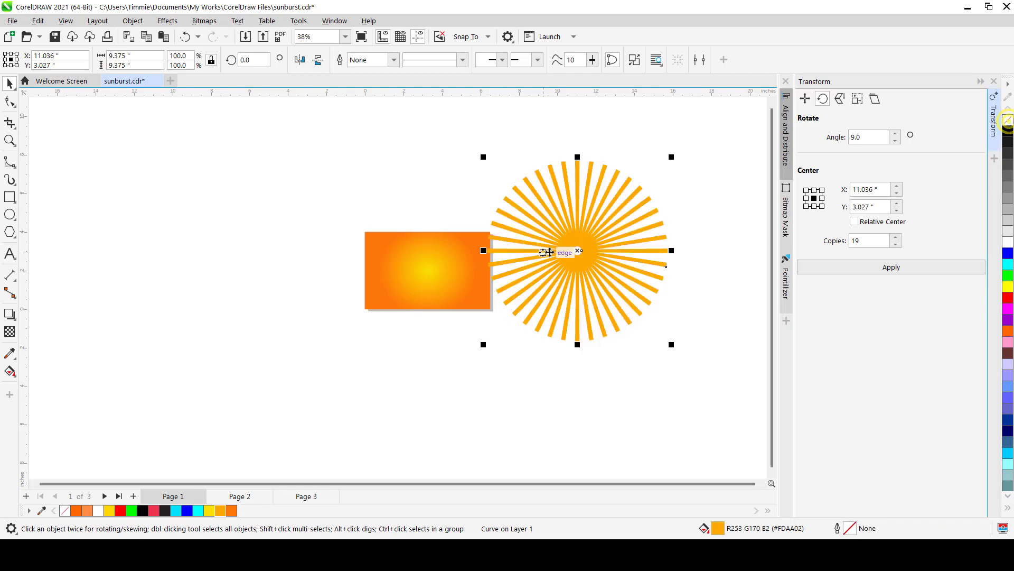
right_click(568, 257)
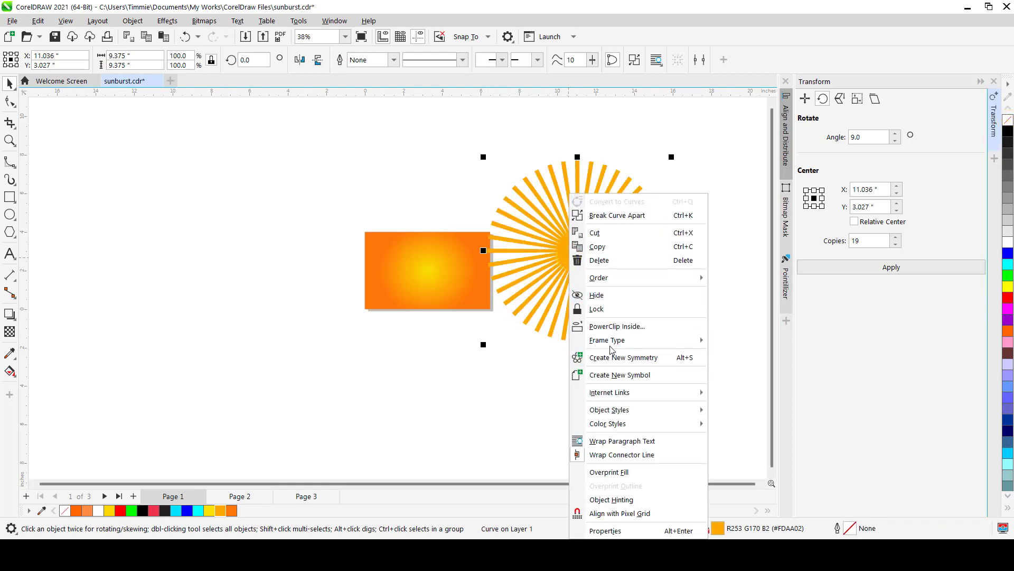
left_click(617, 328)
left_click(434, 283)
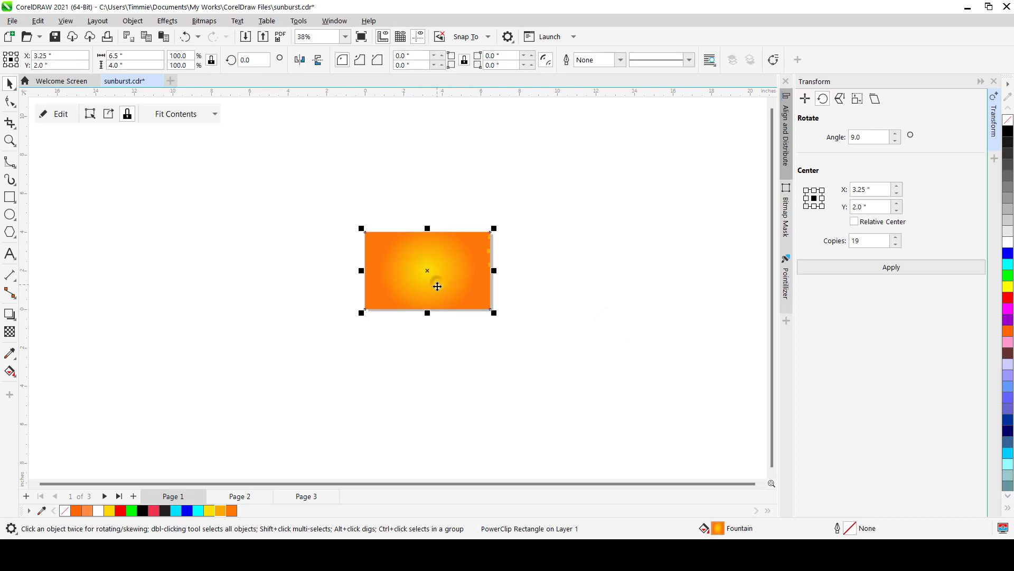
scroll(435, 282, "up", 1)
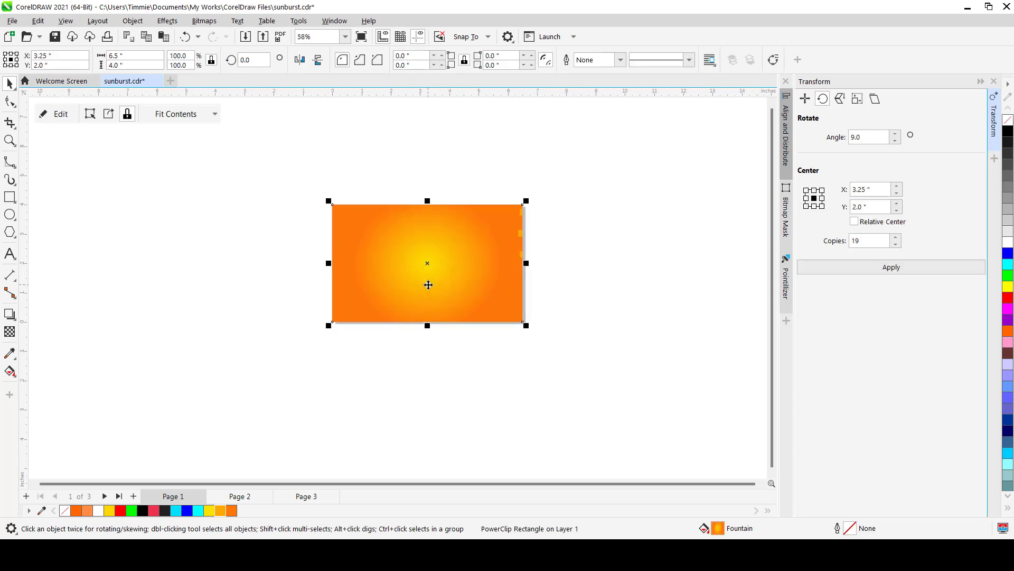
Step: Center the PowerClipped sunburst in the rectangle using the Fit Contents Center option, then deselect
left_click(215, 115)
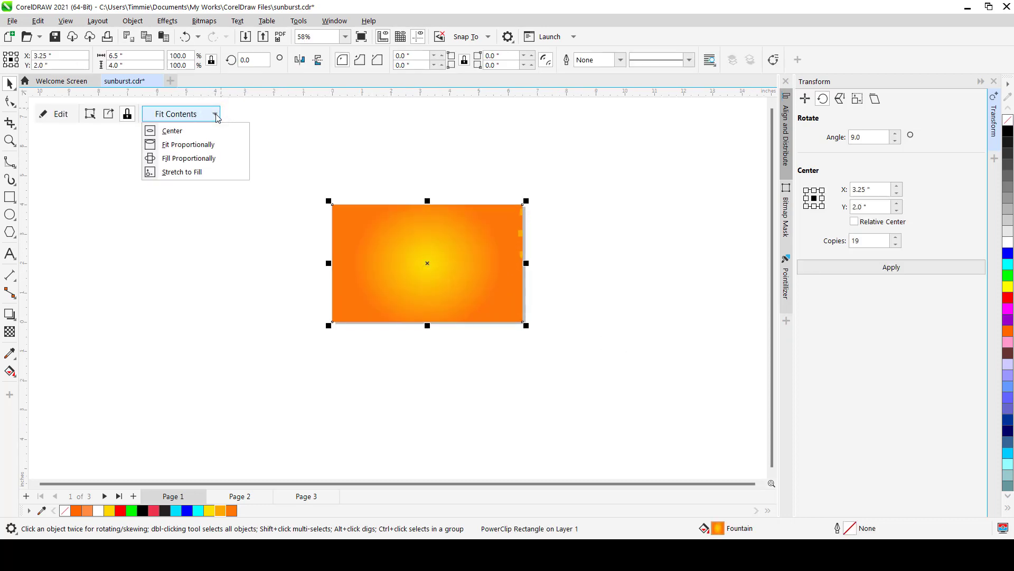
left_click(216, 115)
left_click(215, 116)
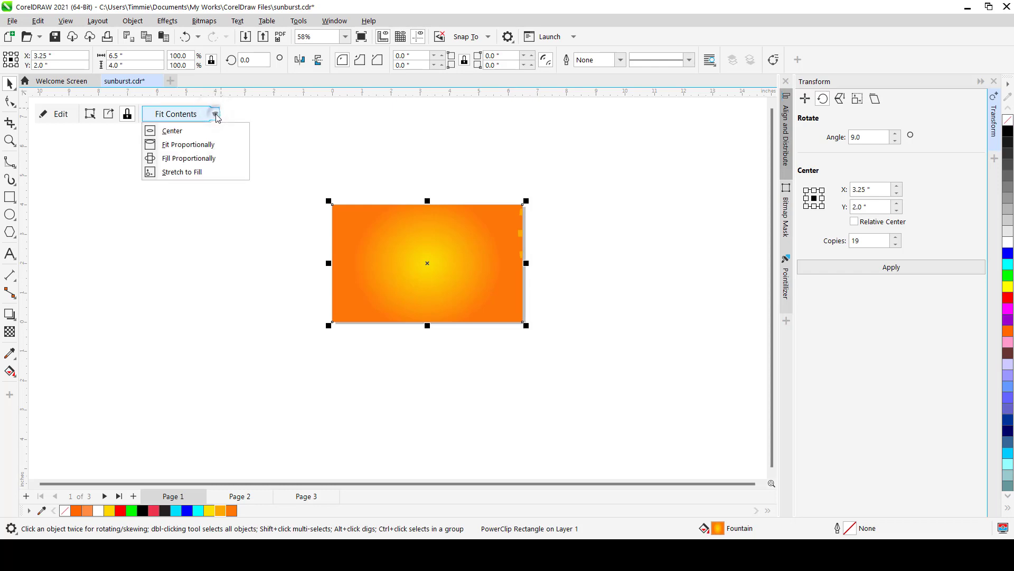
left_click(186, 132)
left_click(230, 262)
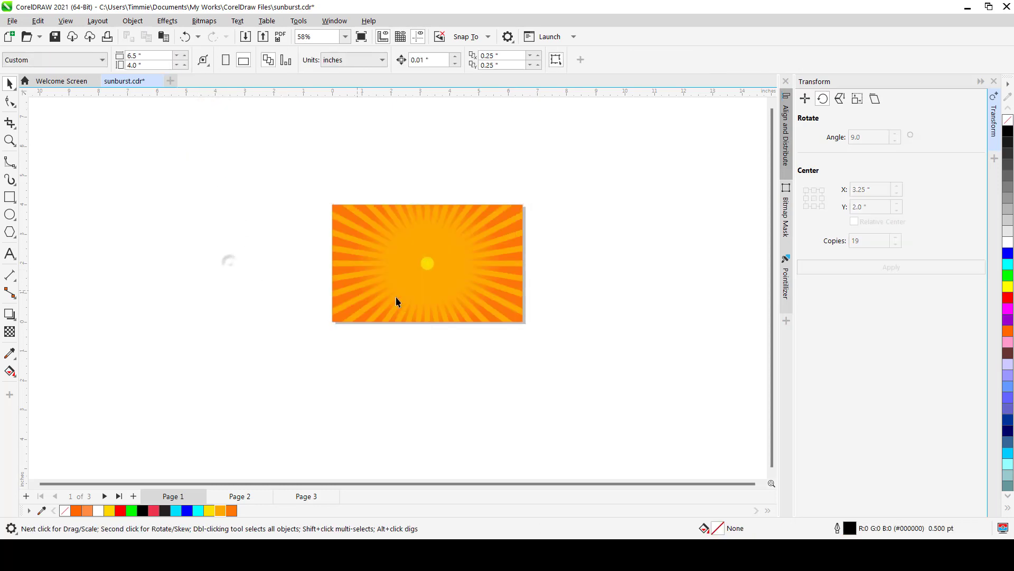
scroll(421, 272, "up", 2)
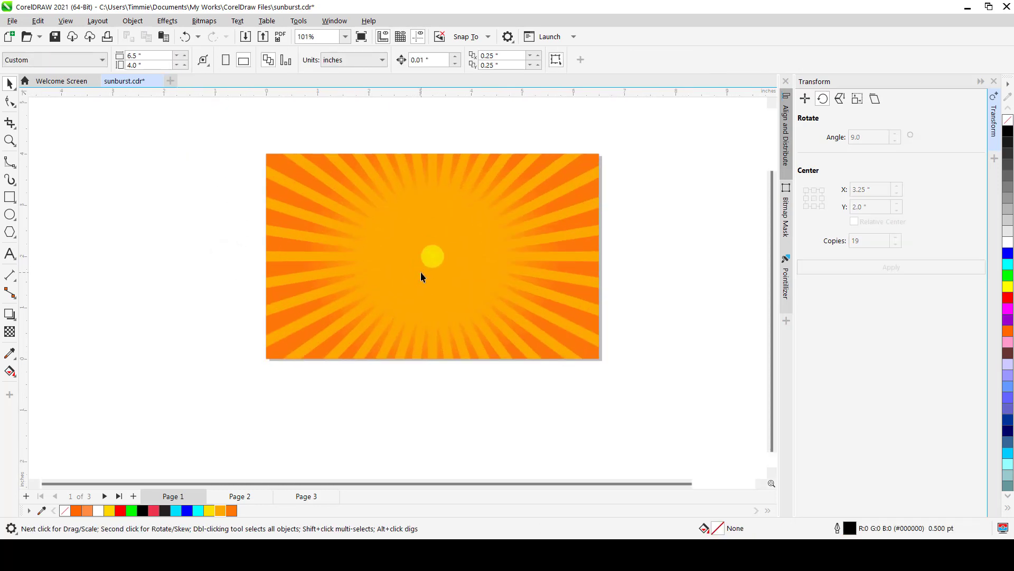
scroll(423, 270, "down", 1)
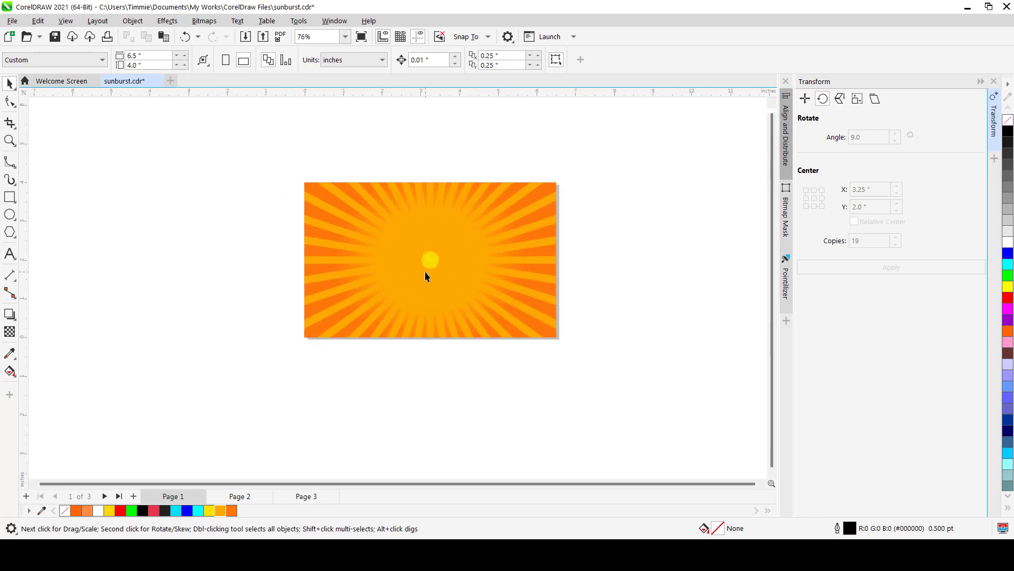
scroll(426, 270, "up", 1)
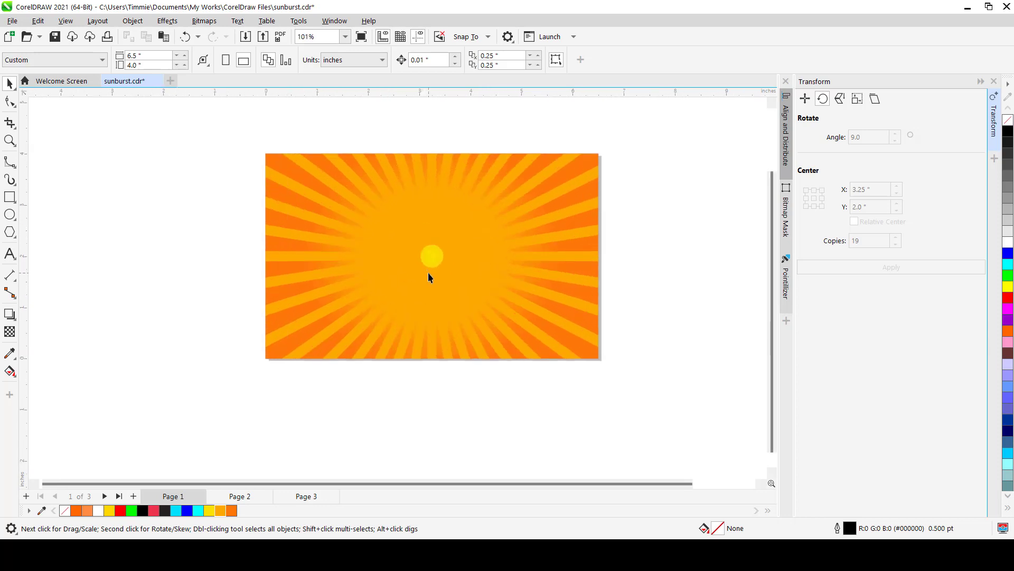
Step: Inside the PowerClip, delete the sunburst's inner circle nodes to fill its hollow centre
left_click(428, 272)
double_click(428, 272)
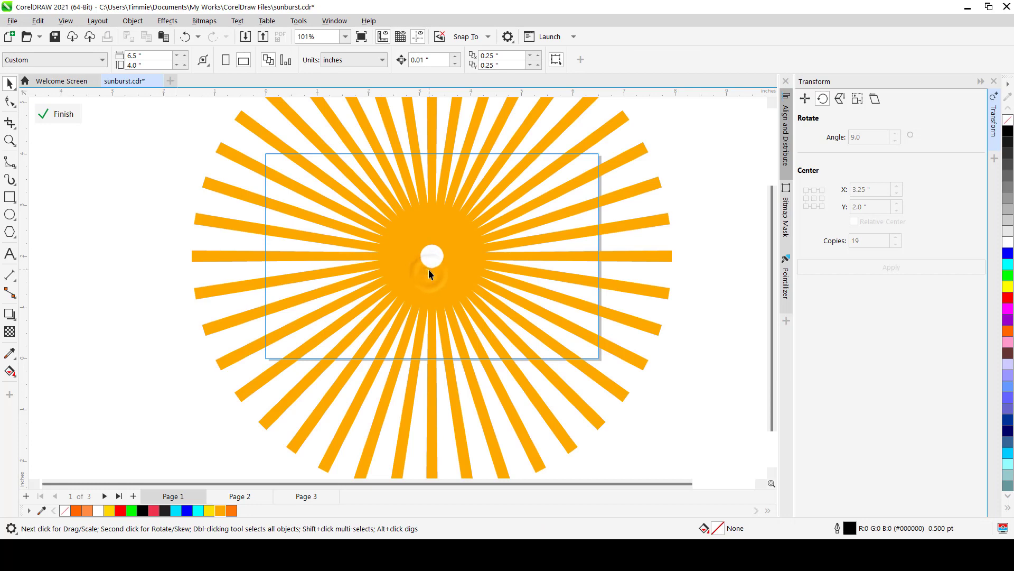
scroll(427, 271, "up", 2)
left_click(426, 266)
key("F10")
scroll(425, 265, "up", 3)
left_click_drag(395, 201, 499, 288)
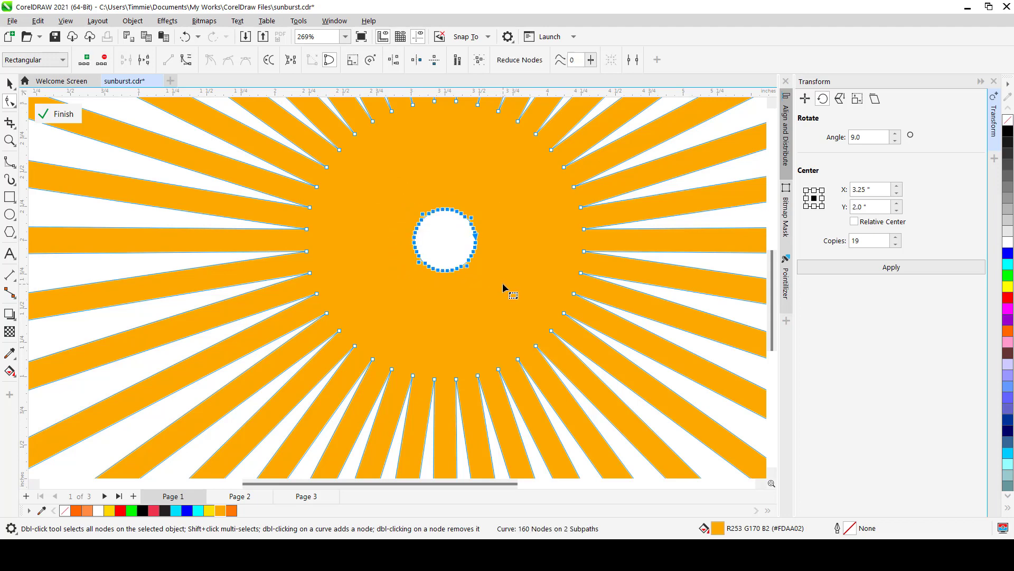
key("Delete")
key("space")
scroll(490, 249, "down", 3)
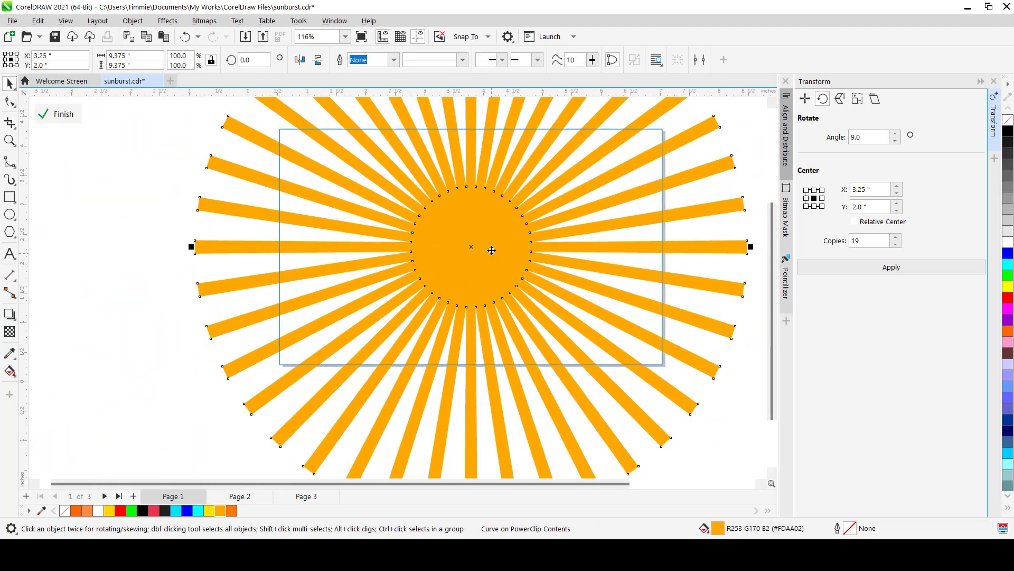
Step: Finish editing the clipped contents, deselect, and collapse the Transform docker
left_click(199, 259)
left_click(198, 259)
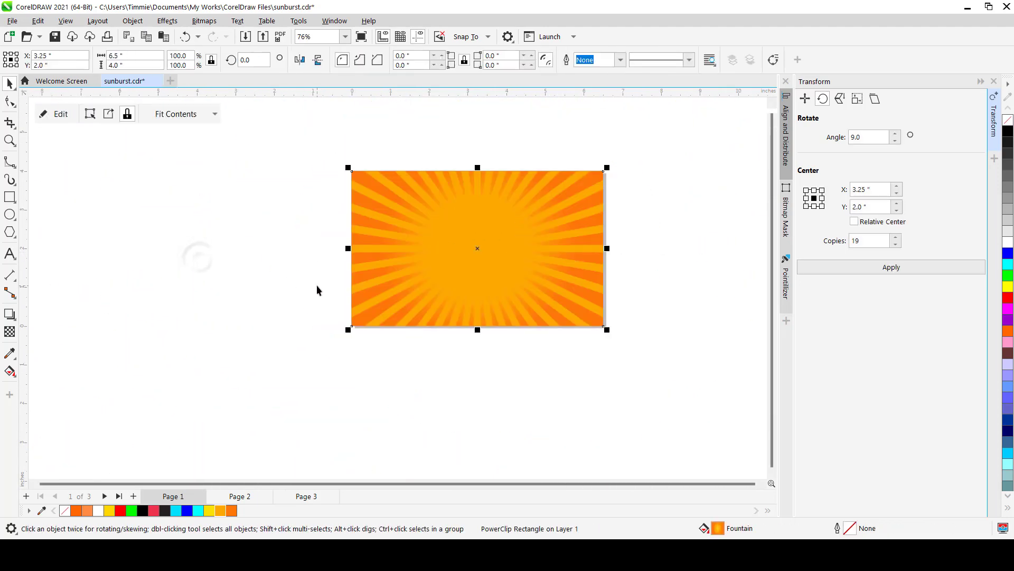
scroll(317, 286, "down", 3)
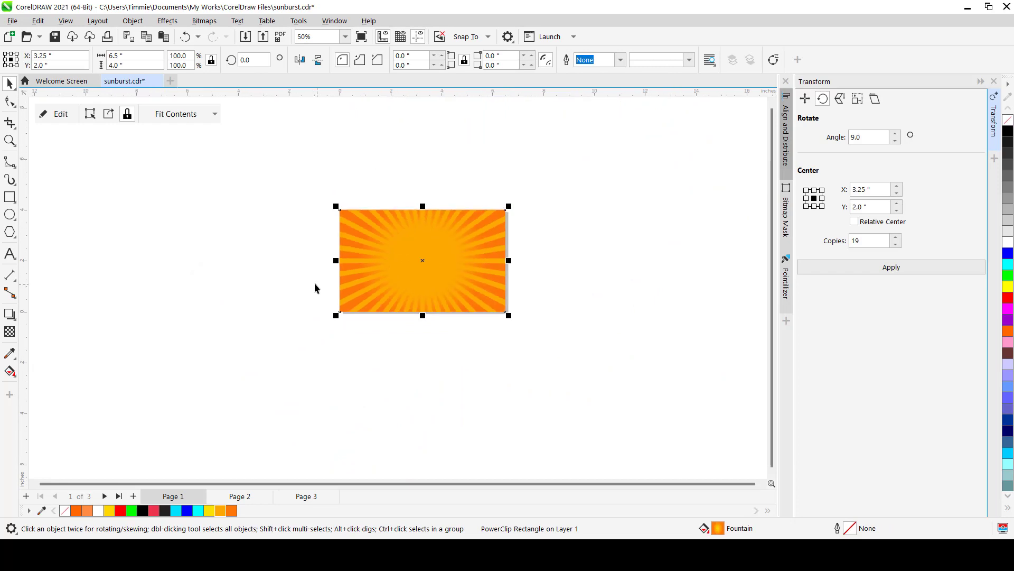
left_click(276, 281)
scroll(381, 290, "up", 2)
scroll(385, 292, "up", 1)
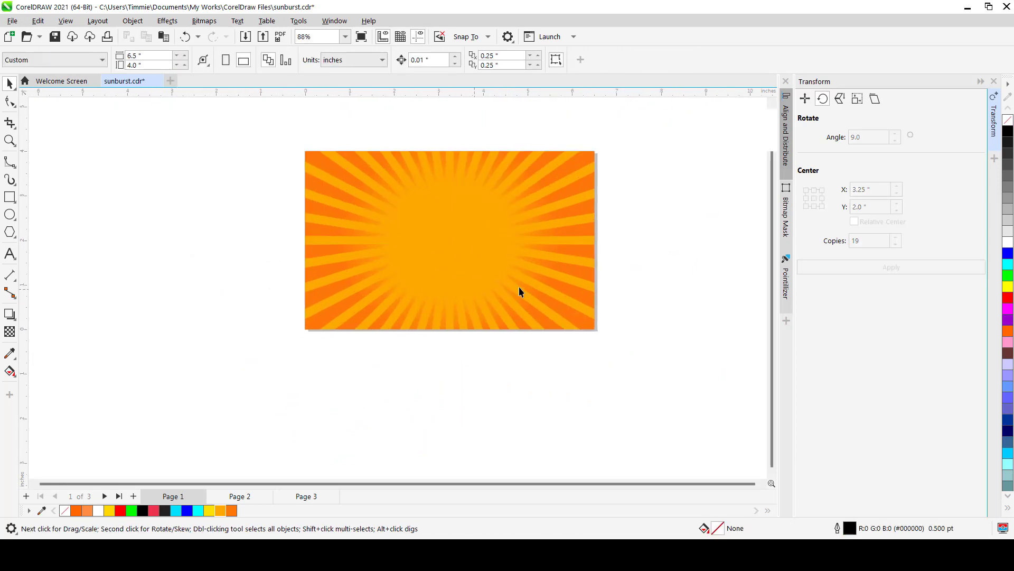
left_click(982, 82)
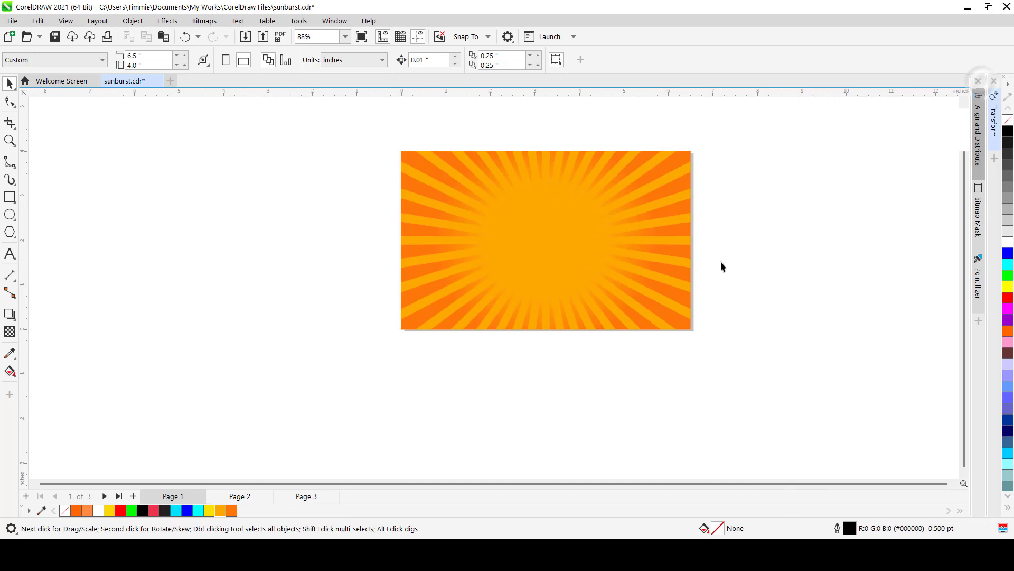
scroll(402, 283, "down", 1)
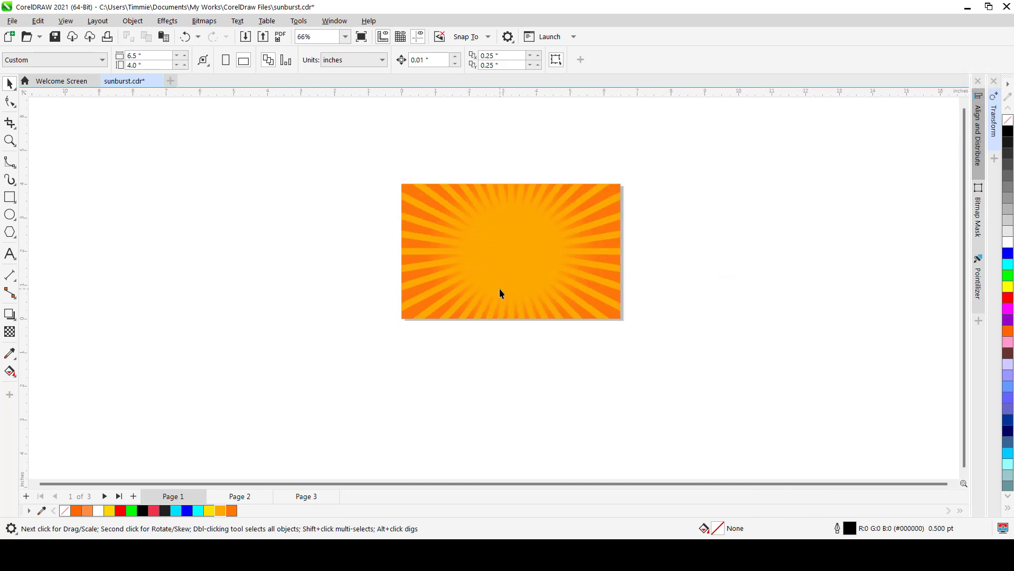
scroll(507, 267, "up", 1)
Step: Recolour the clipped ray burst yellow (#FAE101)
double_click(510, 253)
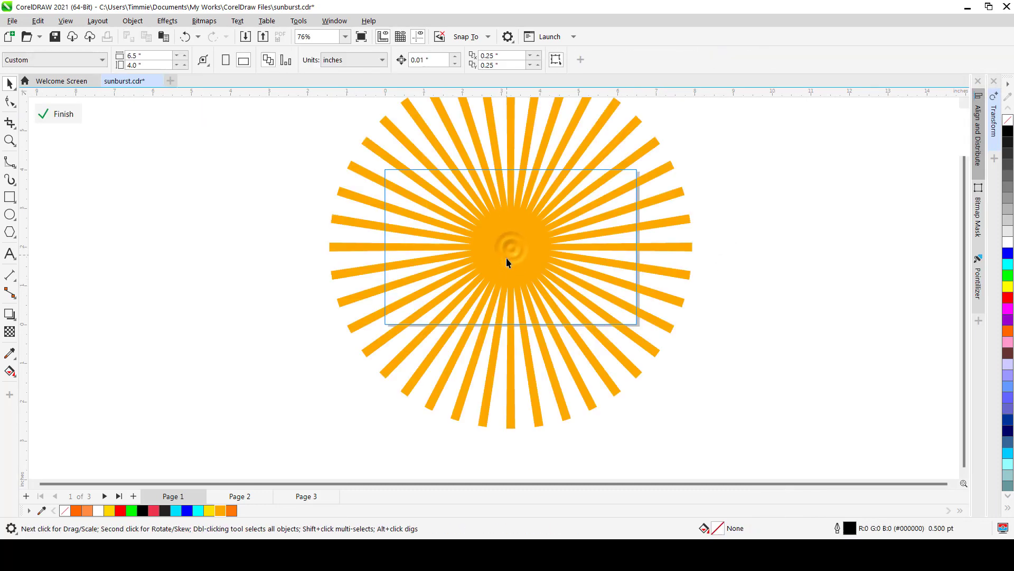
left_click(512, 245)
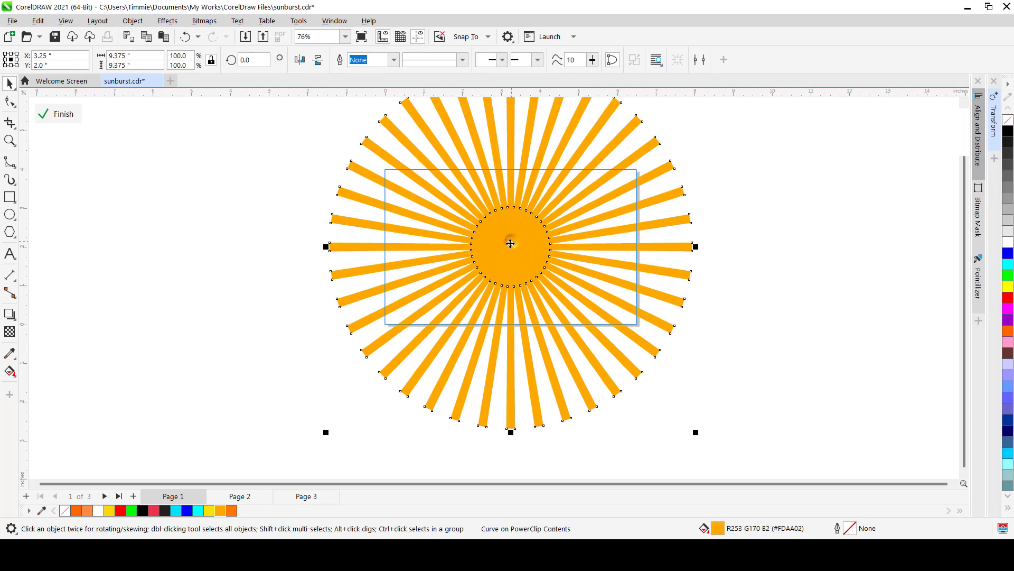
left_click(209, 510)
left_click(211, 419)
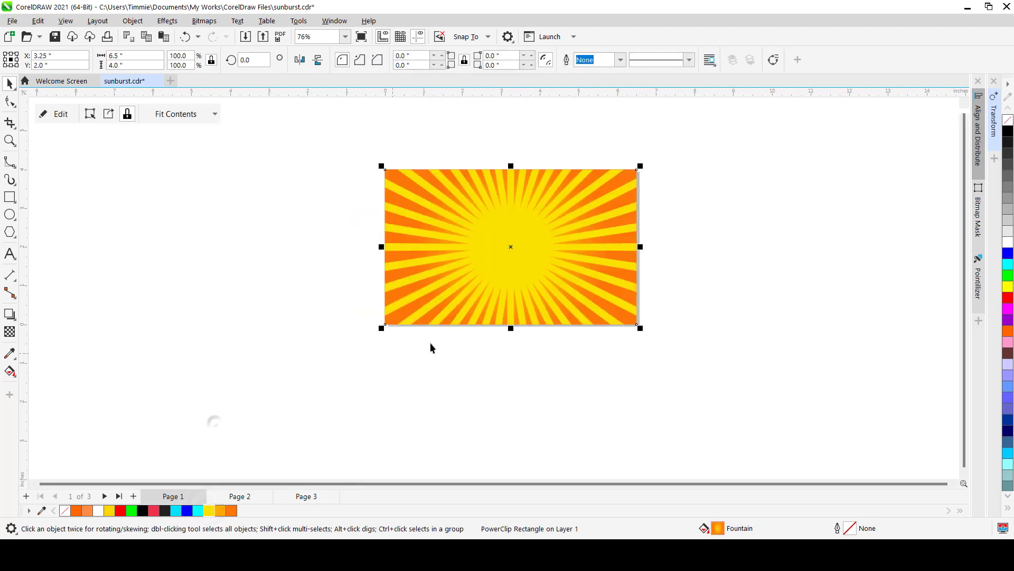
Step: Give the ray burst a uniform transparency of 64
double_click(509, 266)
left_click(508, 267)
left_click(10, 332)
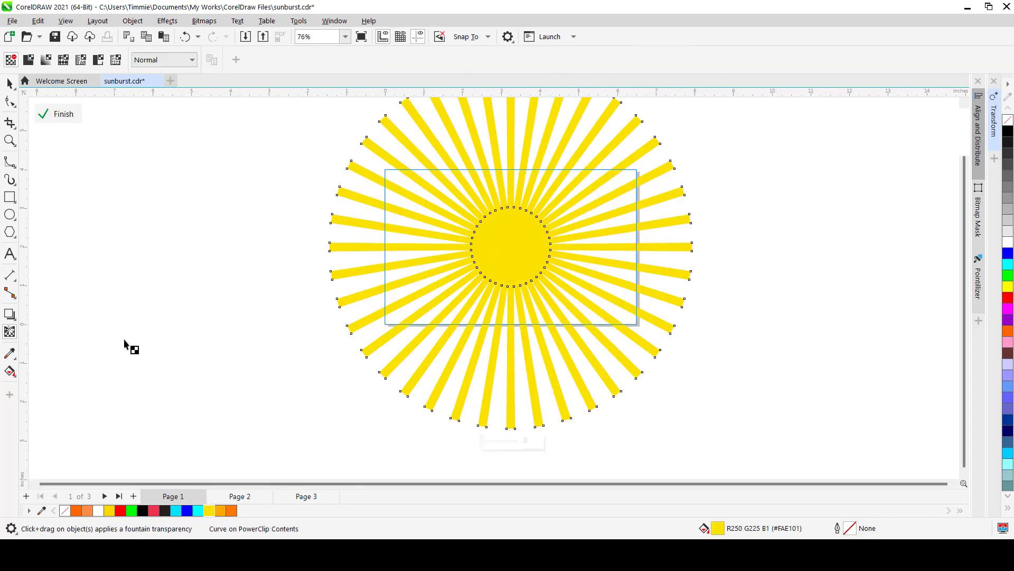
left_click_drag(482, 440, 501, 440)
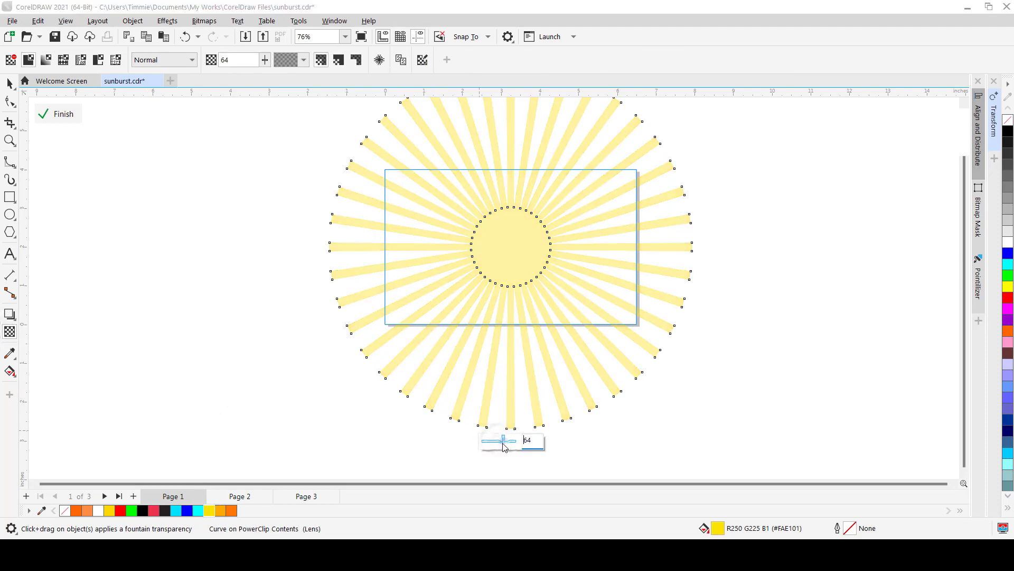
left_click(56, 114)
left_click(198, 235)
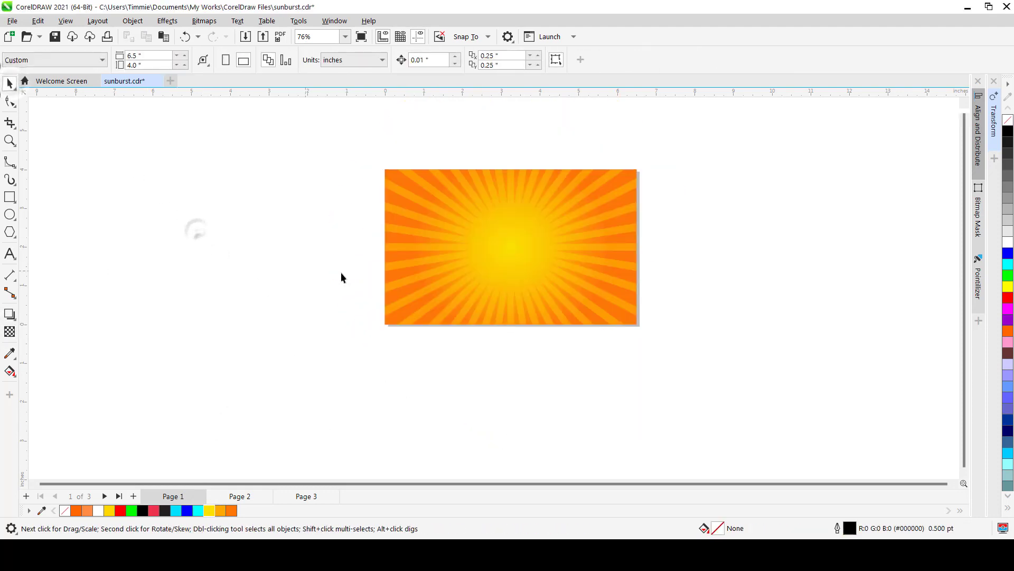
scroll(358, 285, "down", 2)
scroll(417, 272, "up", 2)
scroll(456, 263, "up", 1)
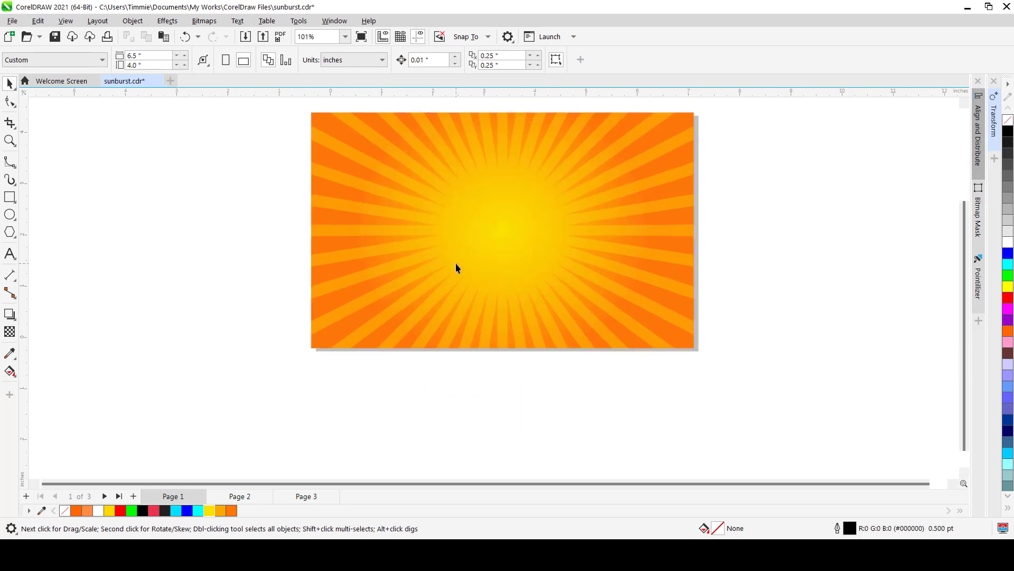
scroll(471, 263, "up", 1)
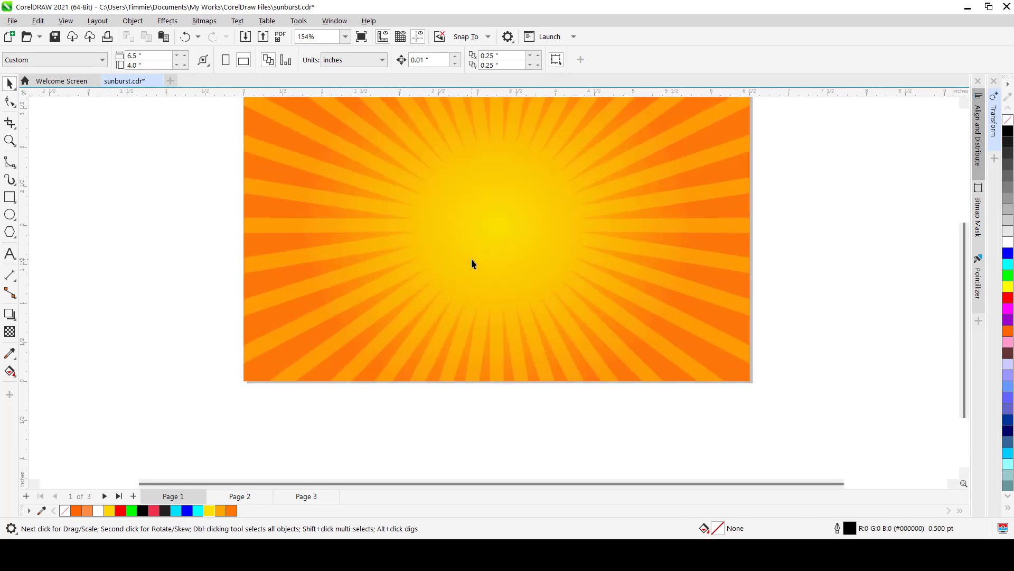
scroll(471, 259, "down", 2)
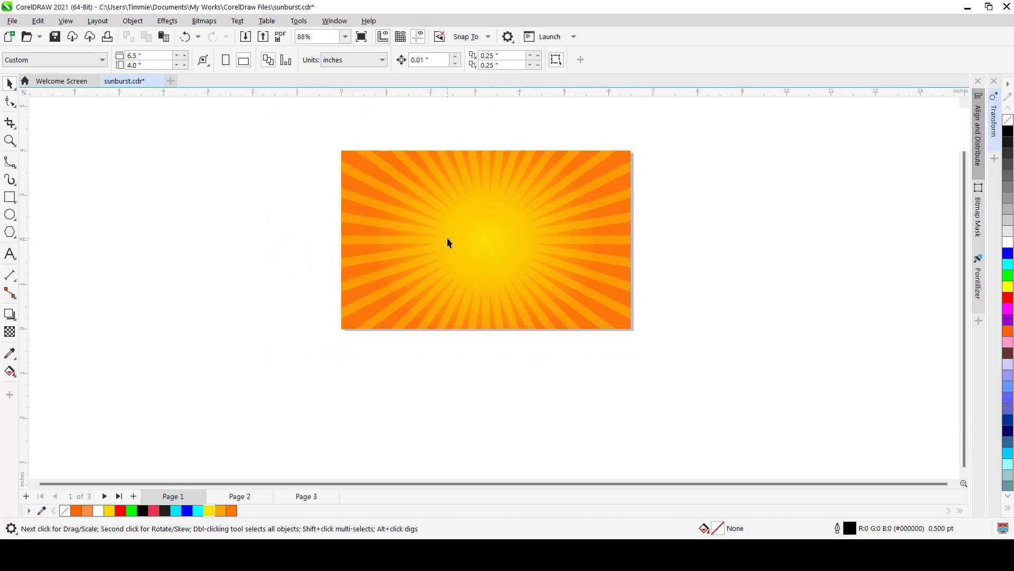
scroll(460, 258, "down", 2)
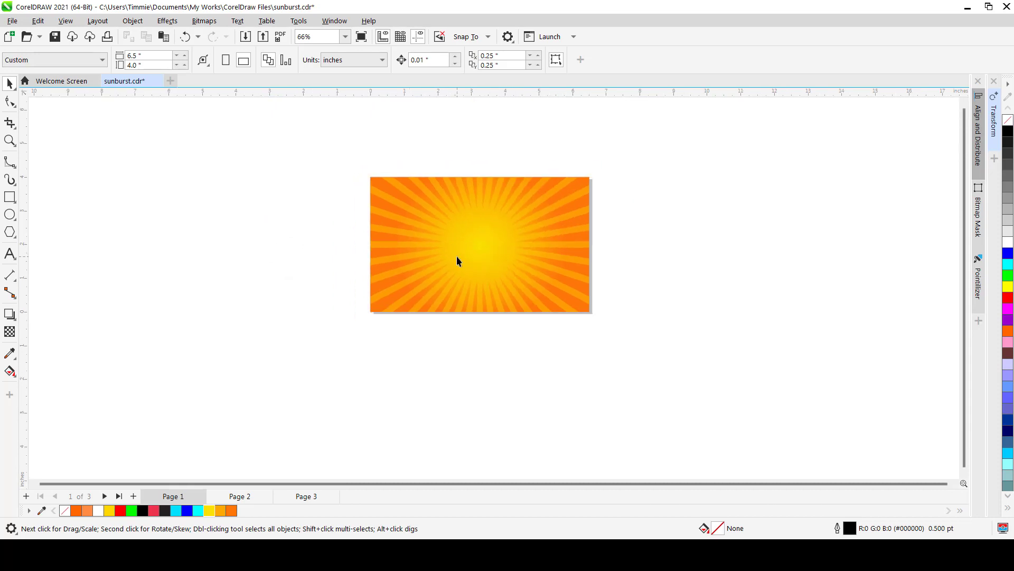
scroll(491, 255, "up", 2)
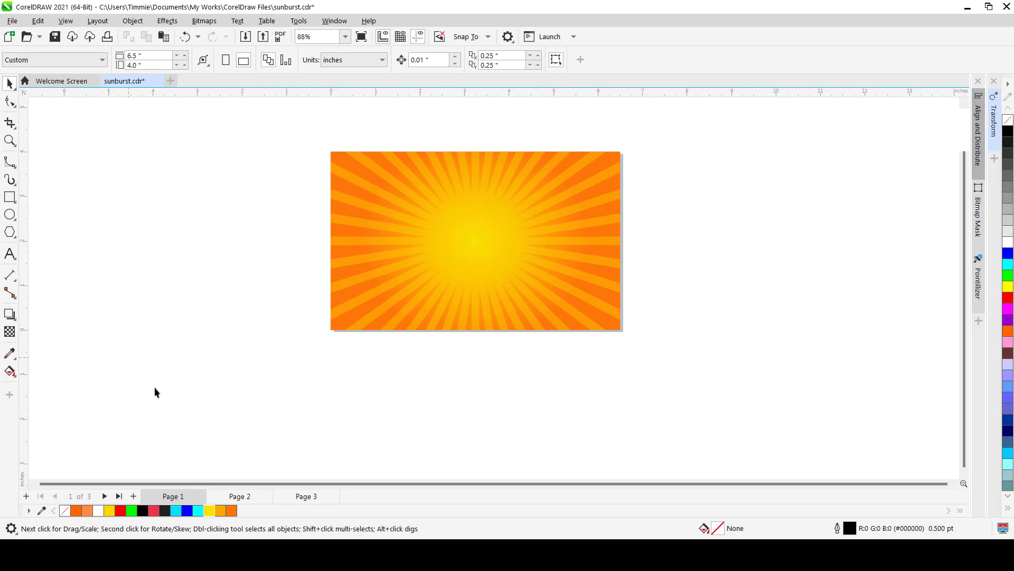
left_click(302, 496)
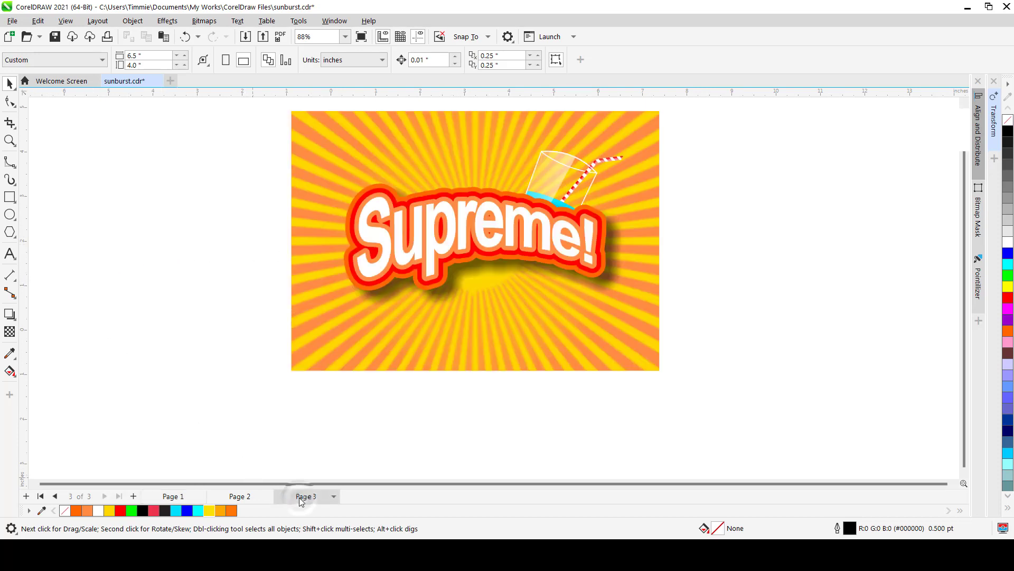
scroll(442, 220, "up", 2)
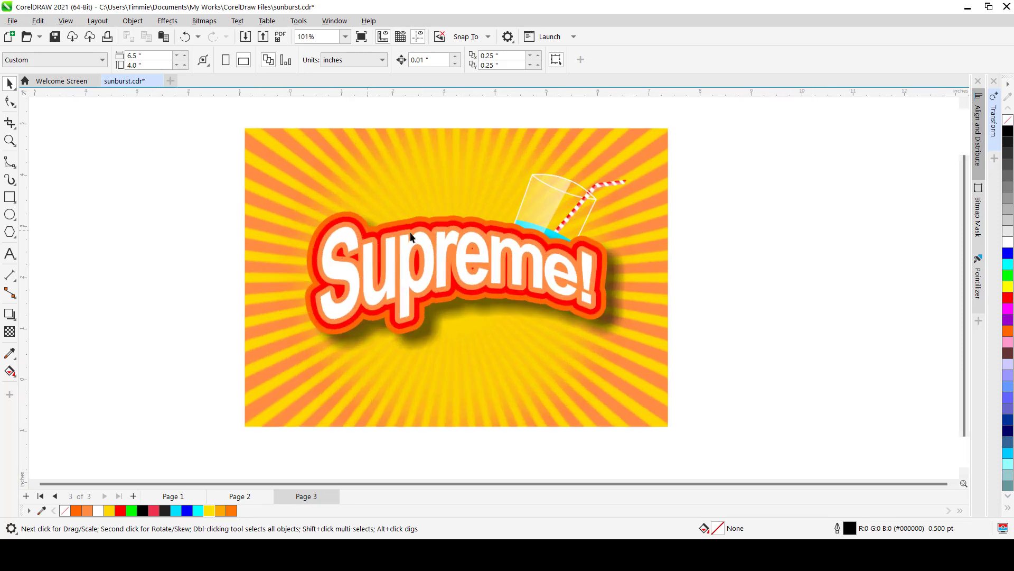
left_click(428, 273)
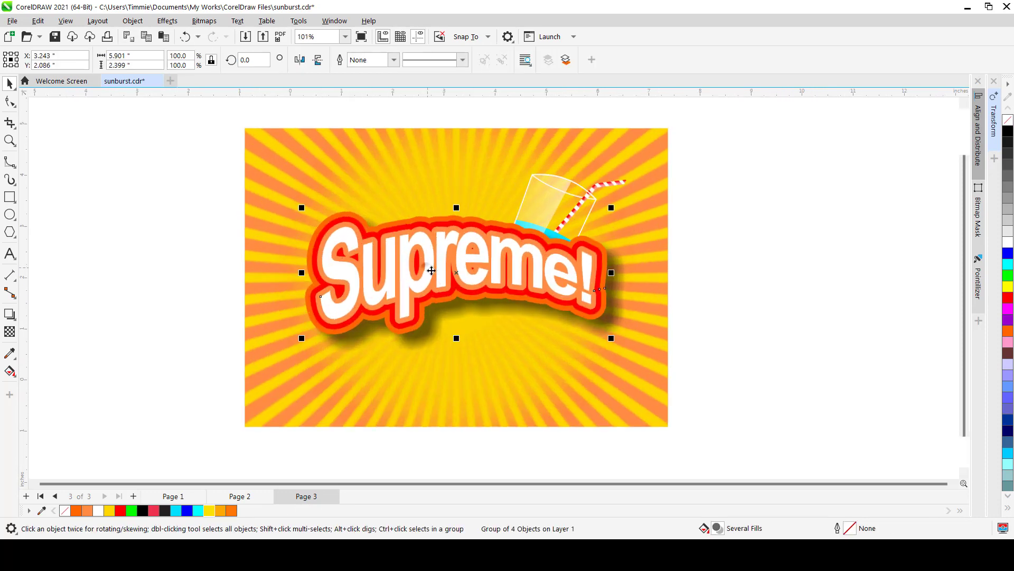
left_click(221, 218)
left_click_drag(233, 164, 612, 370)
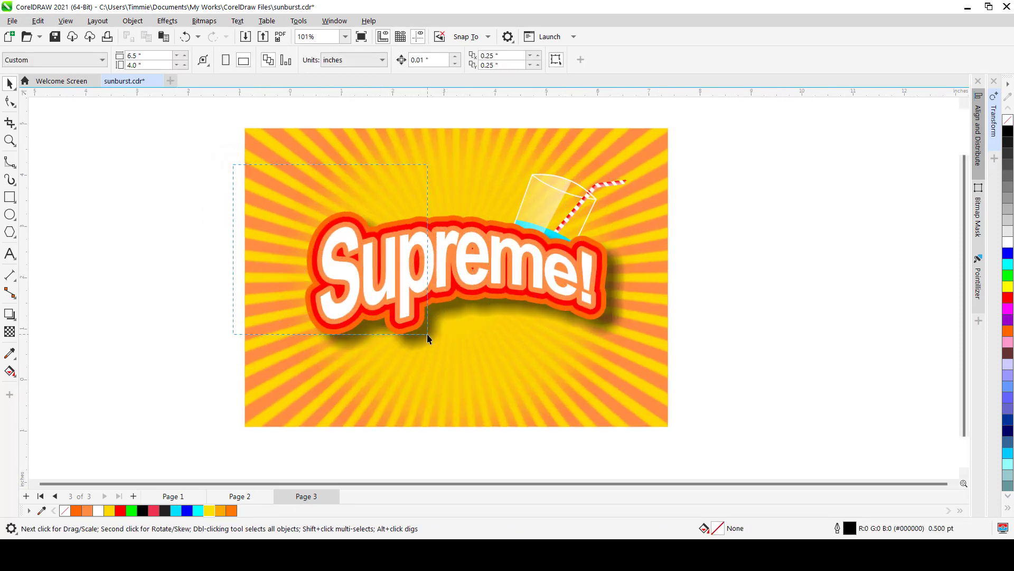
left_click_drag(576, 213, 525, 298)
left_click_drag(601, 186, 657, 194)
left_click_drag(564, 222, 518, 216)
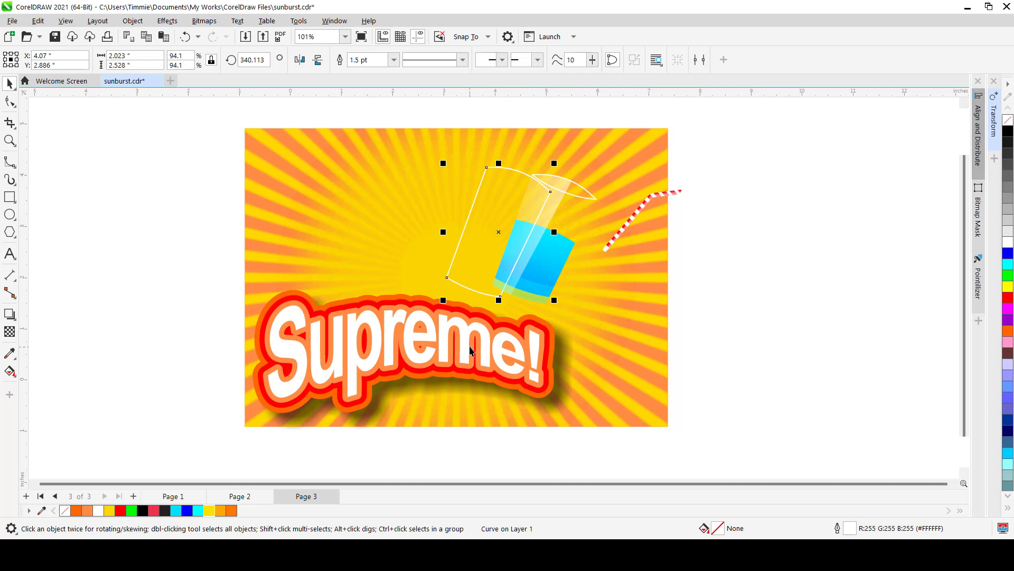
key("ctrl+z")
key("ctrl+z")
key("ctrl+z")
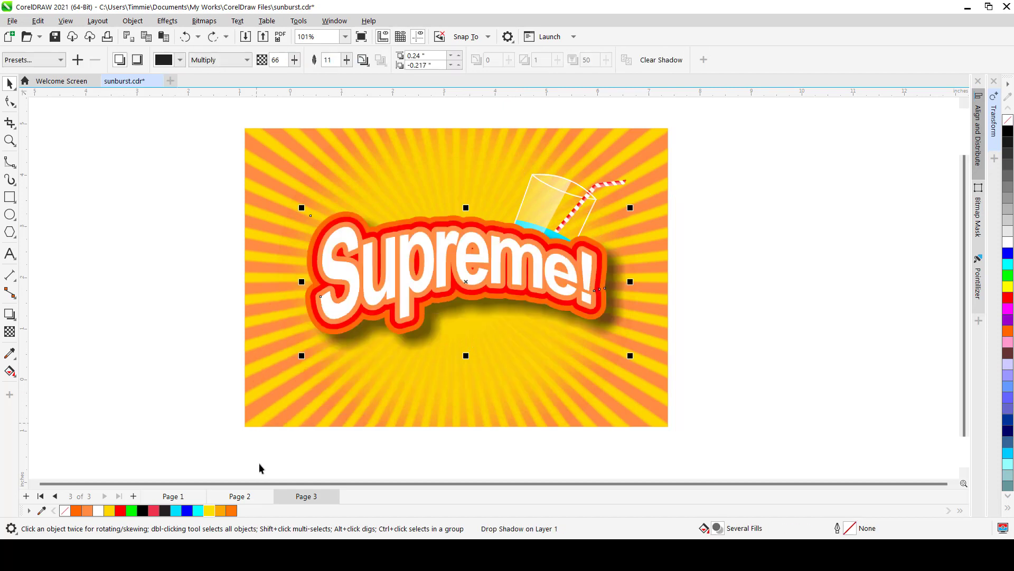
scroll(367, 258, "down", 2)
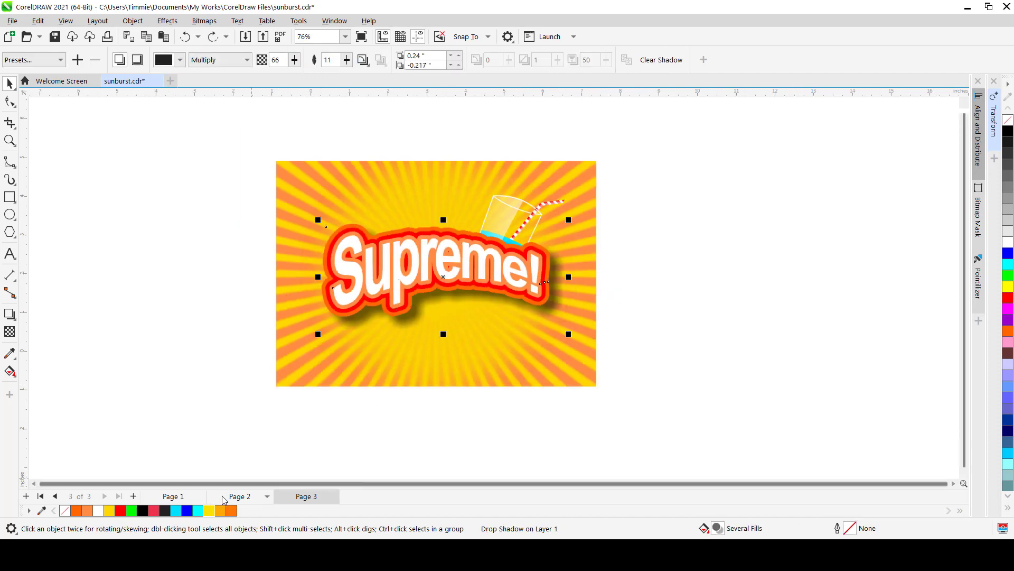
left_click(174, 496)
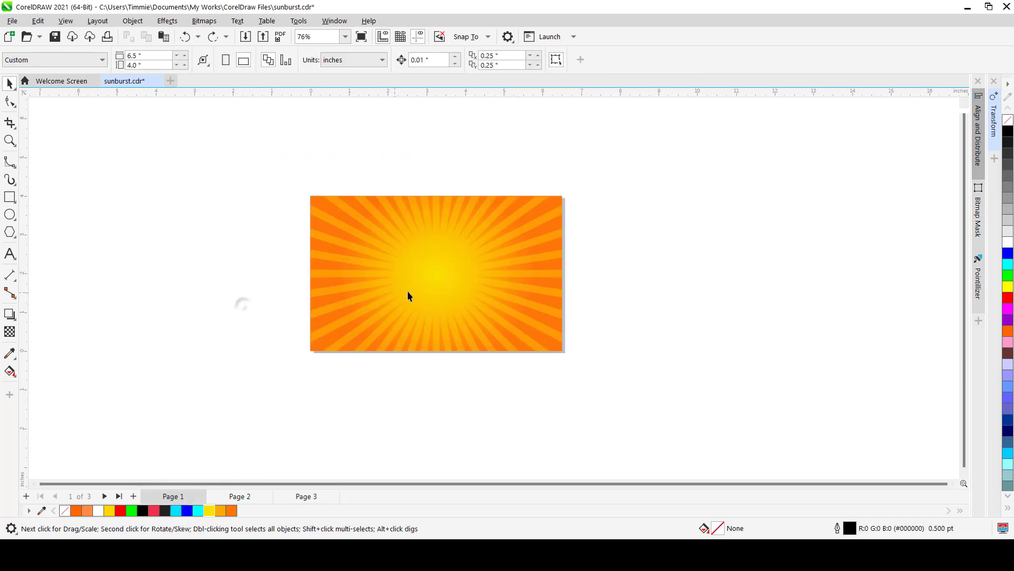
scroll(409, 290, "up", 2)
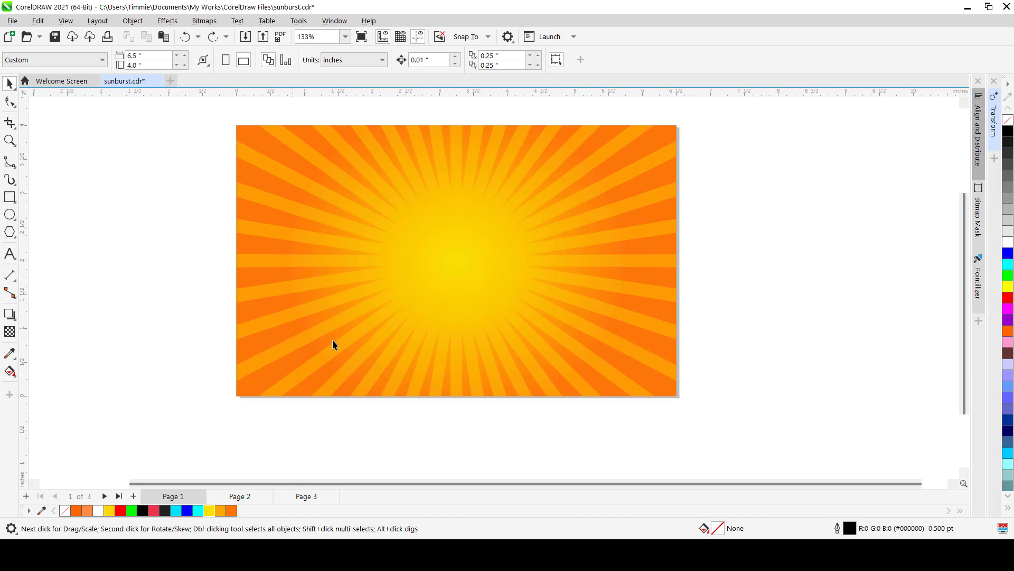
scroll(468, 305, "down", 1)
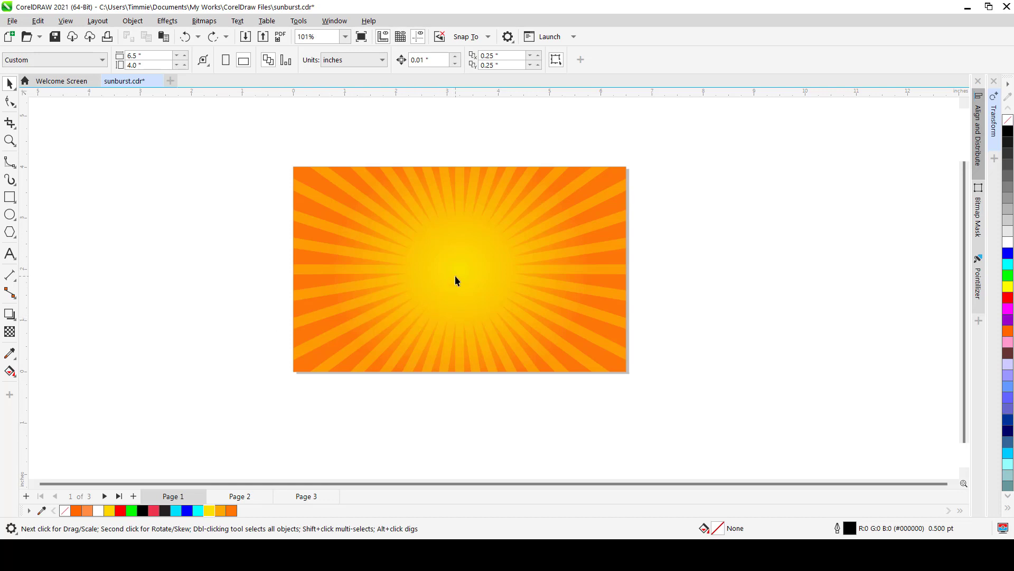
scroll(455, 278, "up", 2)
scroll(457, 279, "down", 3)
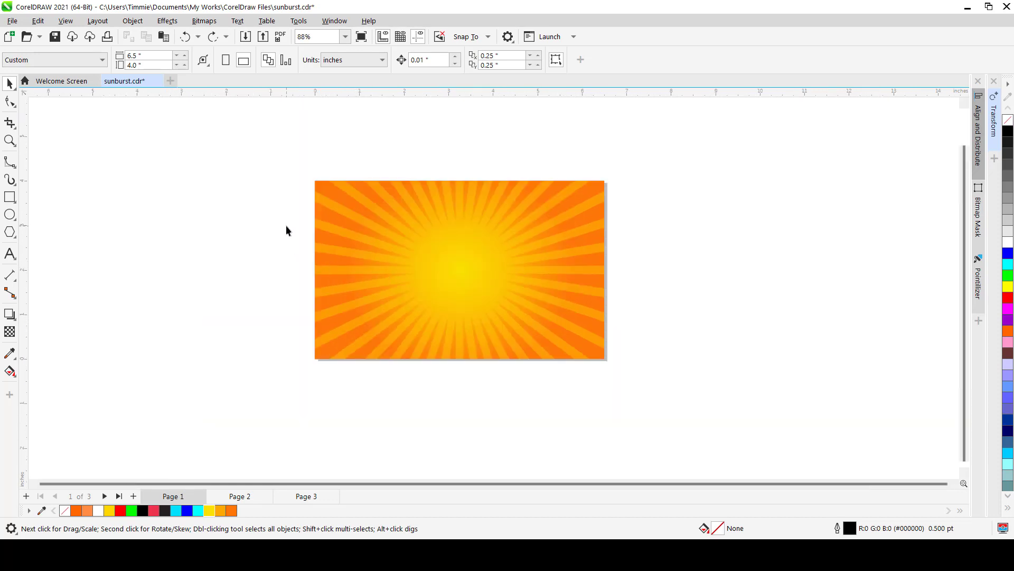